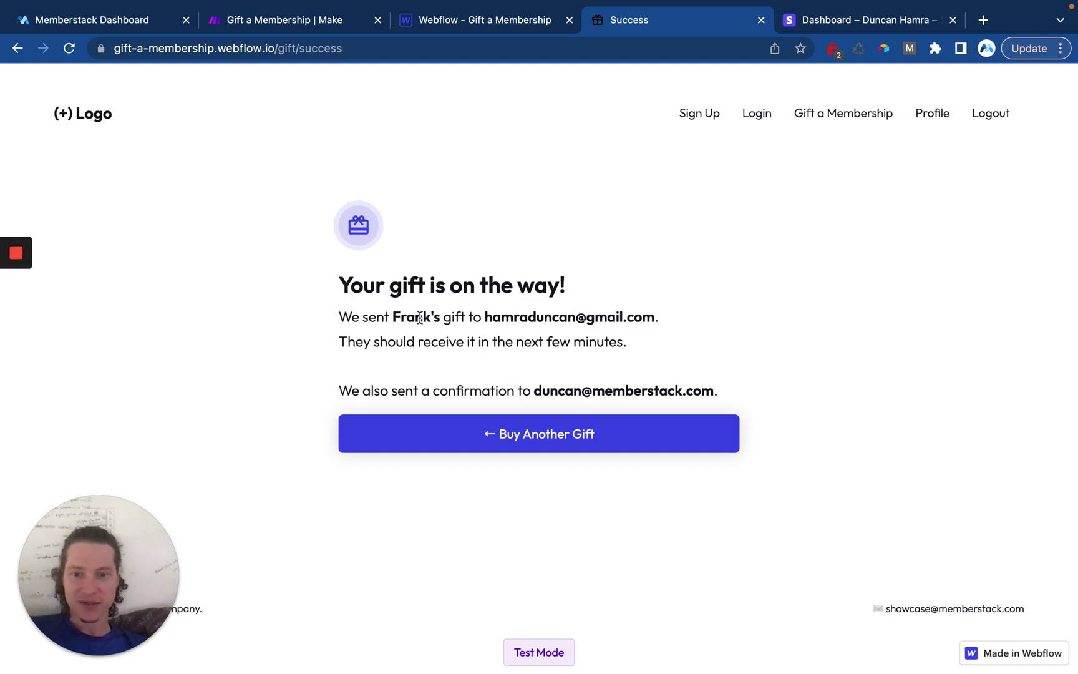
Buy another gift on the filled form and choose the $25 for 1 month amount.
left_click(600, 430)
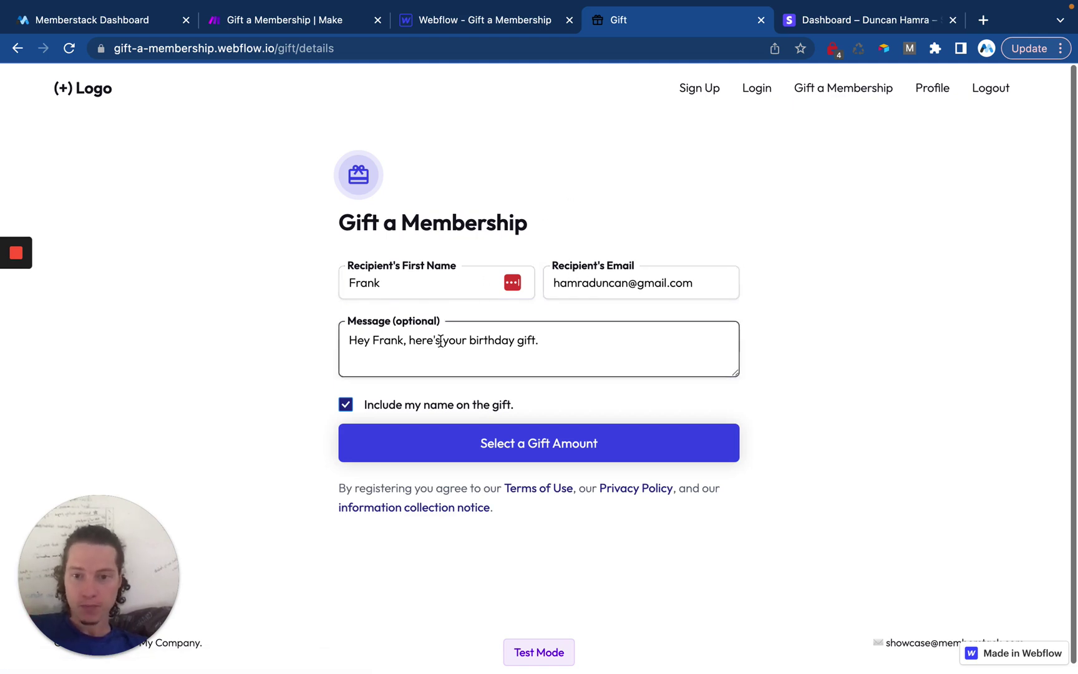
left_click(474, 443)
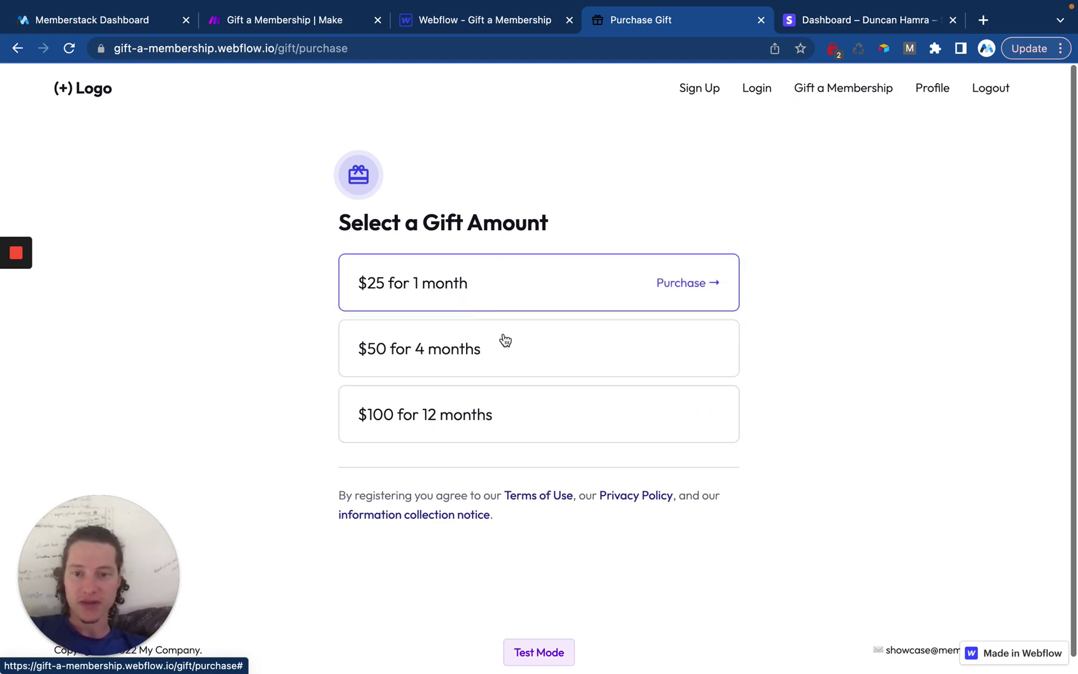
left_click(512, 291)
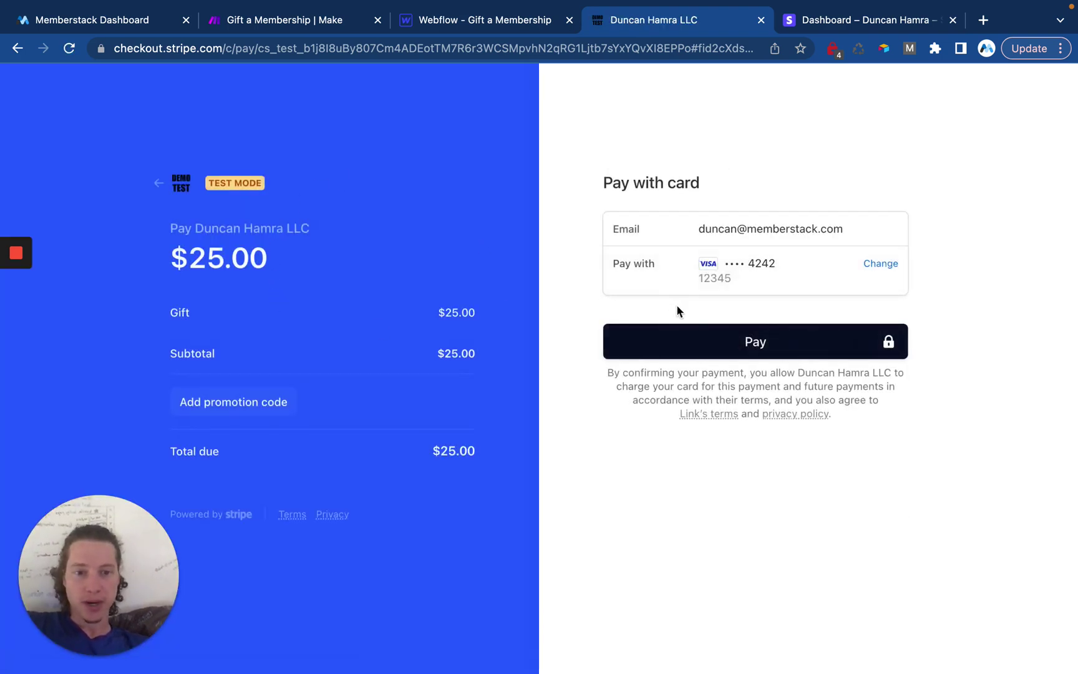
Pay the $25.00 gift in Stripe Checkout with the saved test card.
left_click(710, 339)
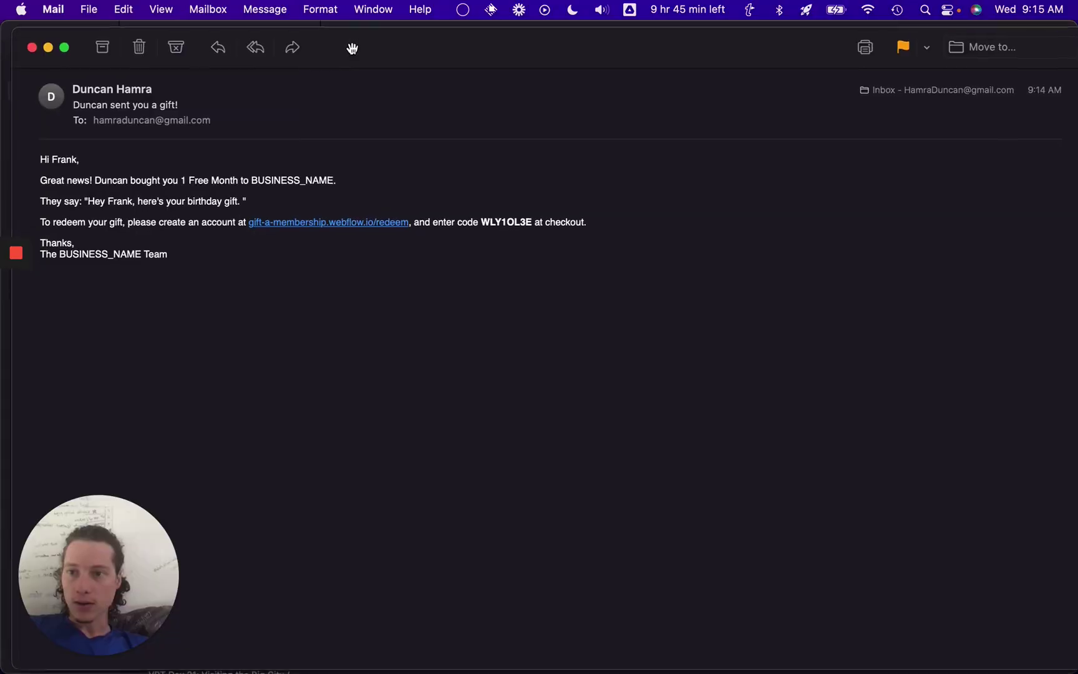
Copy the gift code from the gift email in Mail and return to the browser's redeem page.
key("super+Tab")
left_click_drag(353, 39, 355, 37)
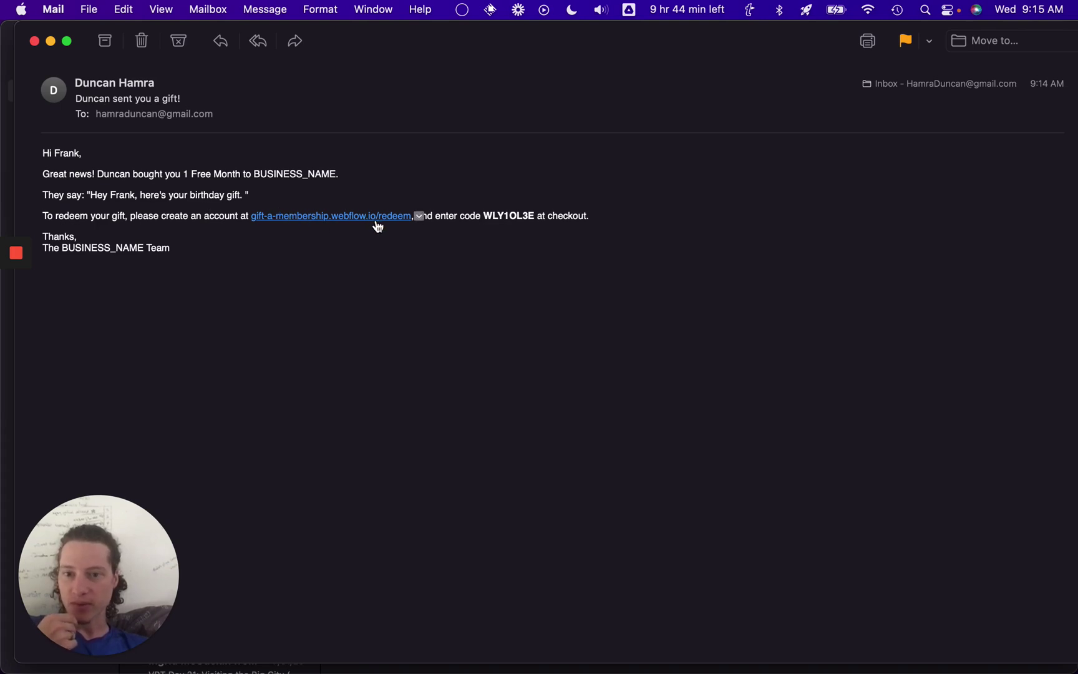
double_click(508, 217)
key("super+c")
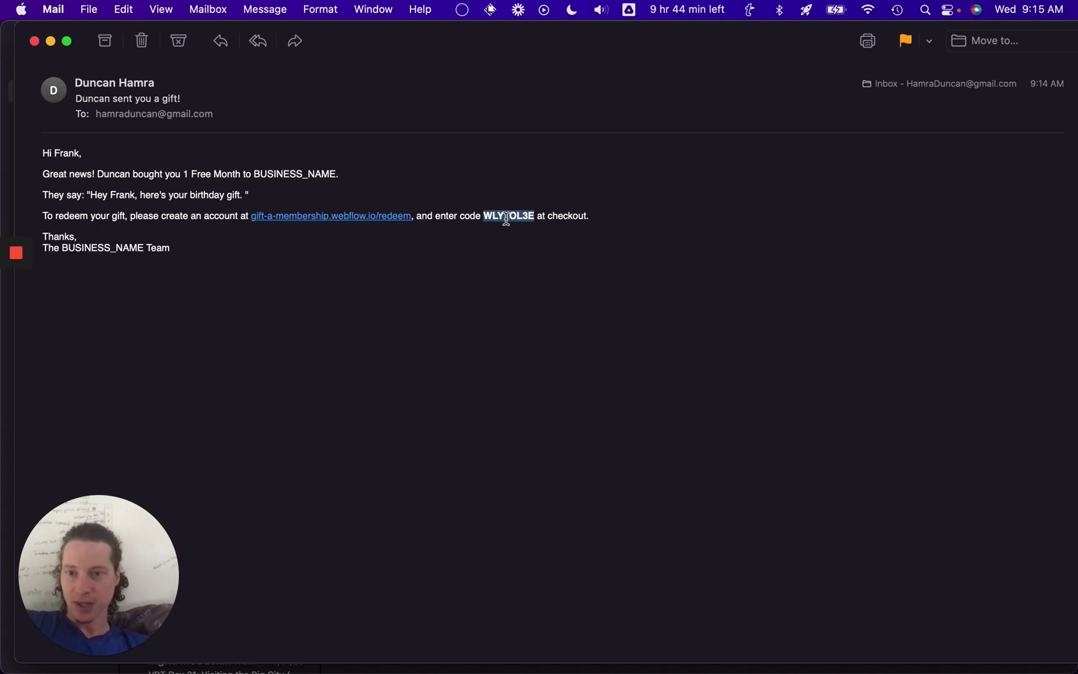
key("super+Tab")
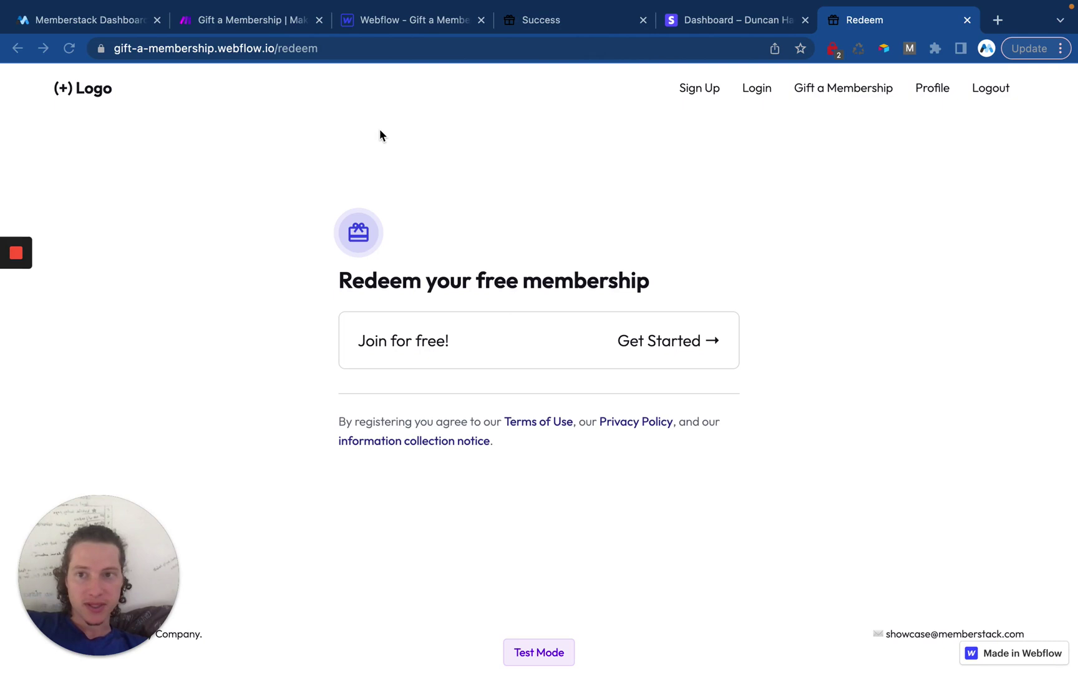
Join for free and apply the pasted gift code as a promotion code, making $0.00 due today.
left_click(464, 340)
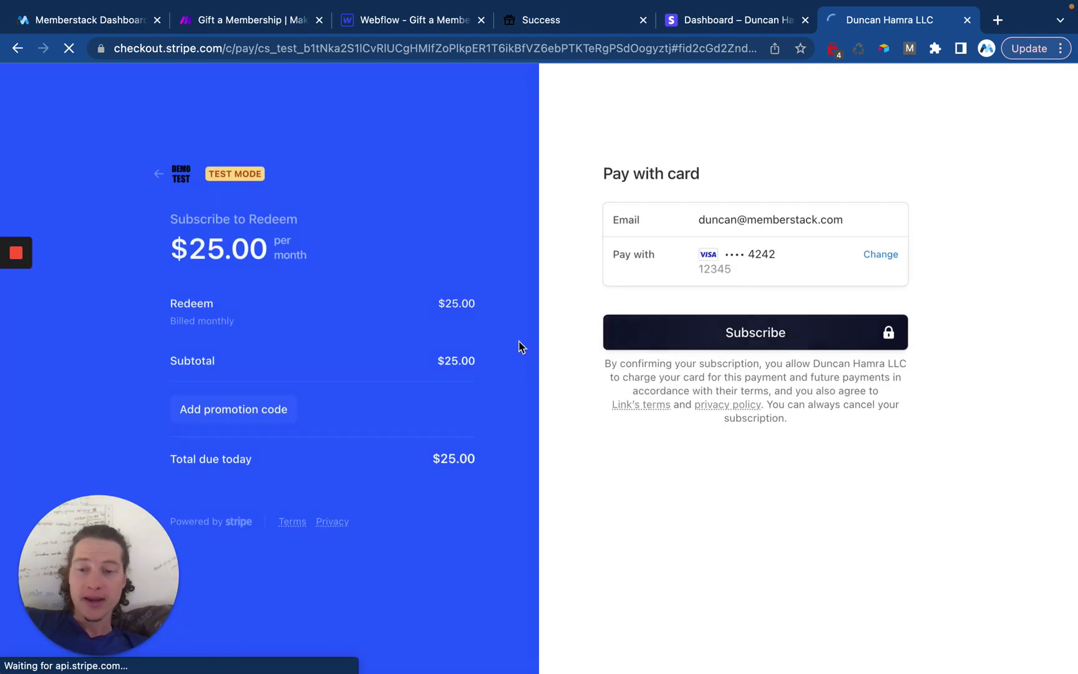
left_click(274, 411)
key("super+v")
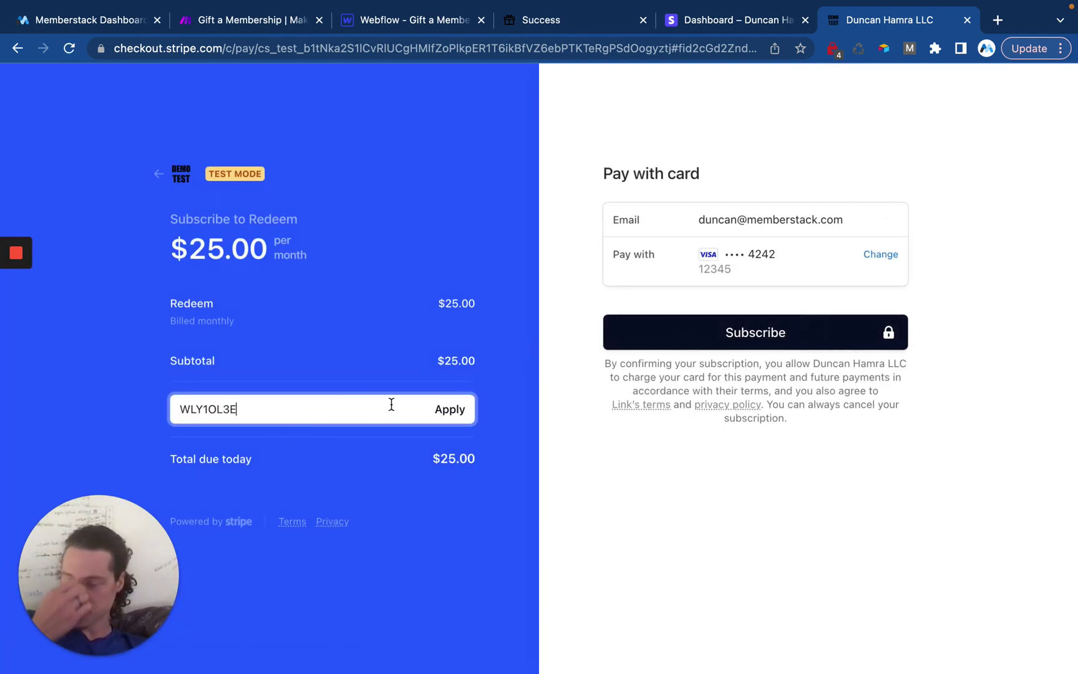
left_click(454, 410)
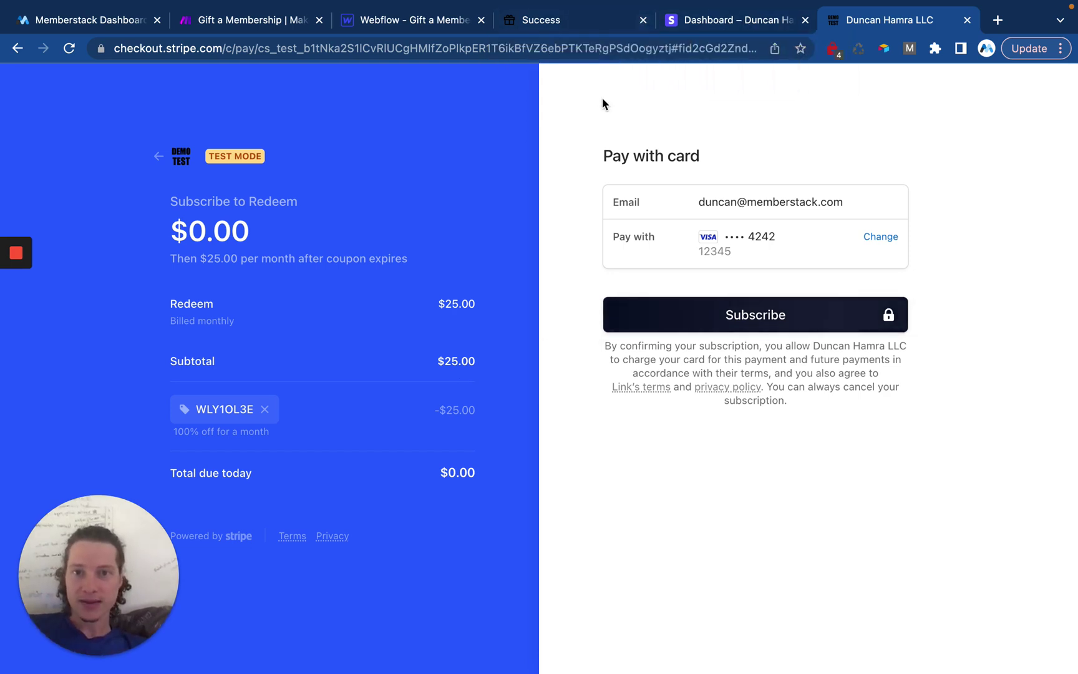
Check the 'Your gift is on the way!' email in Front, then go back to Chrome.
key("ctrl+Up")
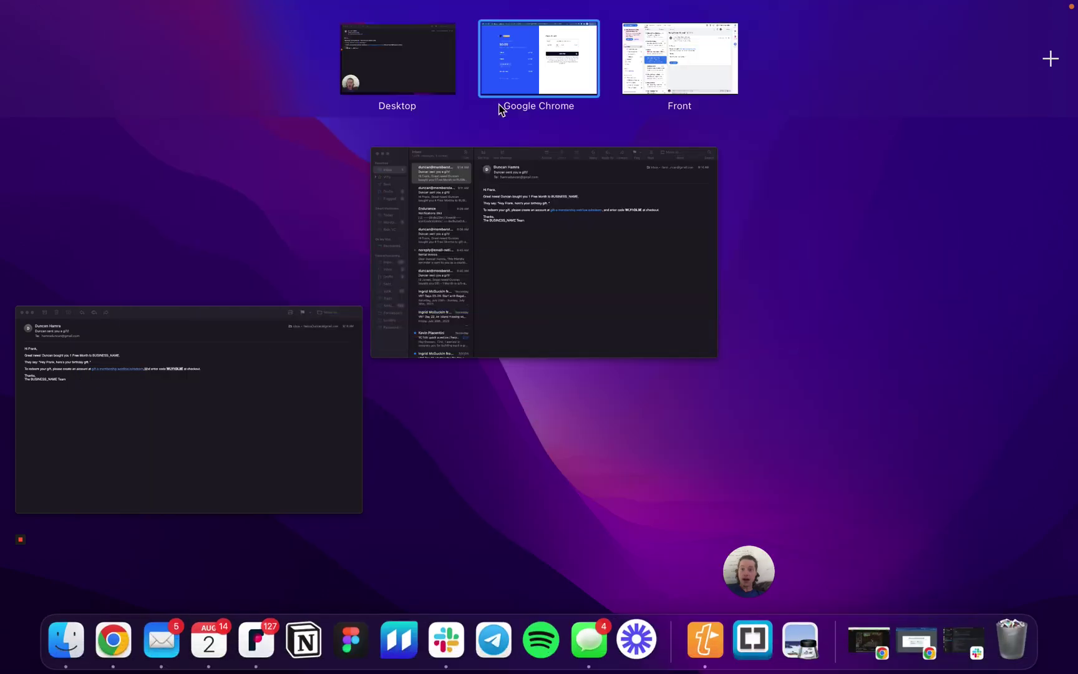
left_click(630, 70)
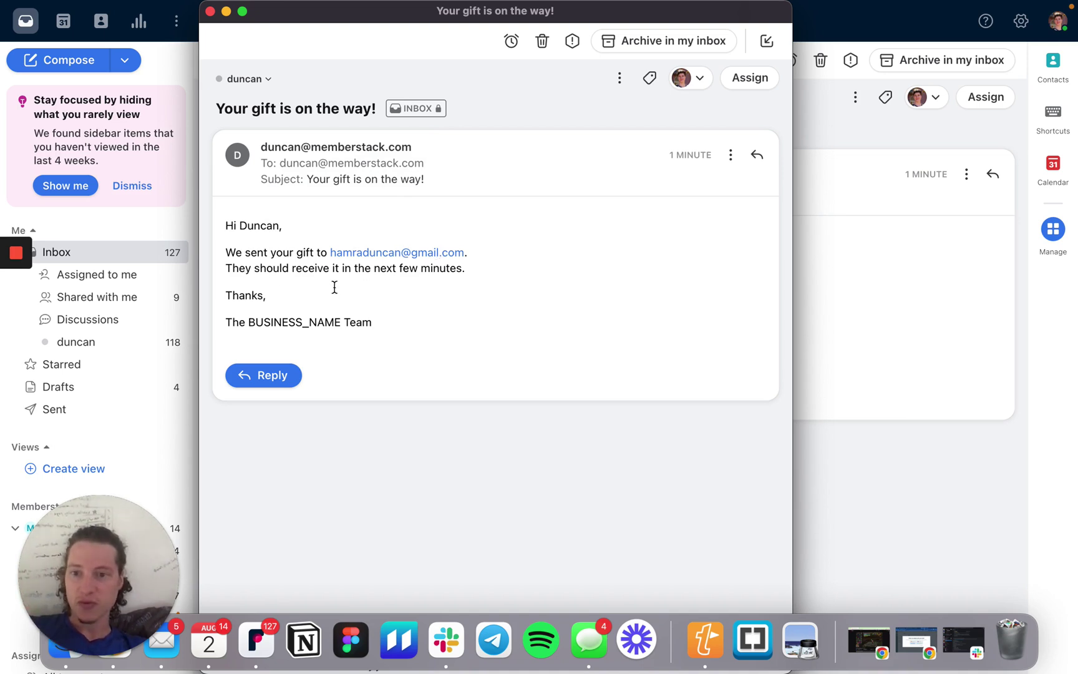
left_click(490, 136)
key("ctrl+Up")
left_click(552, 53)
Open the Gift a Membership scenario and view the 'Is the Gift Plan' filter: Plan ID equals pln_gift-b5cm0d8z.
left_click(299, 26)
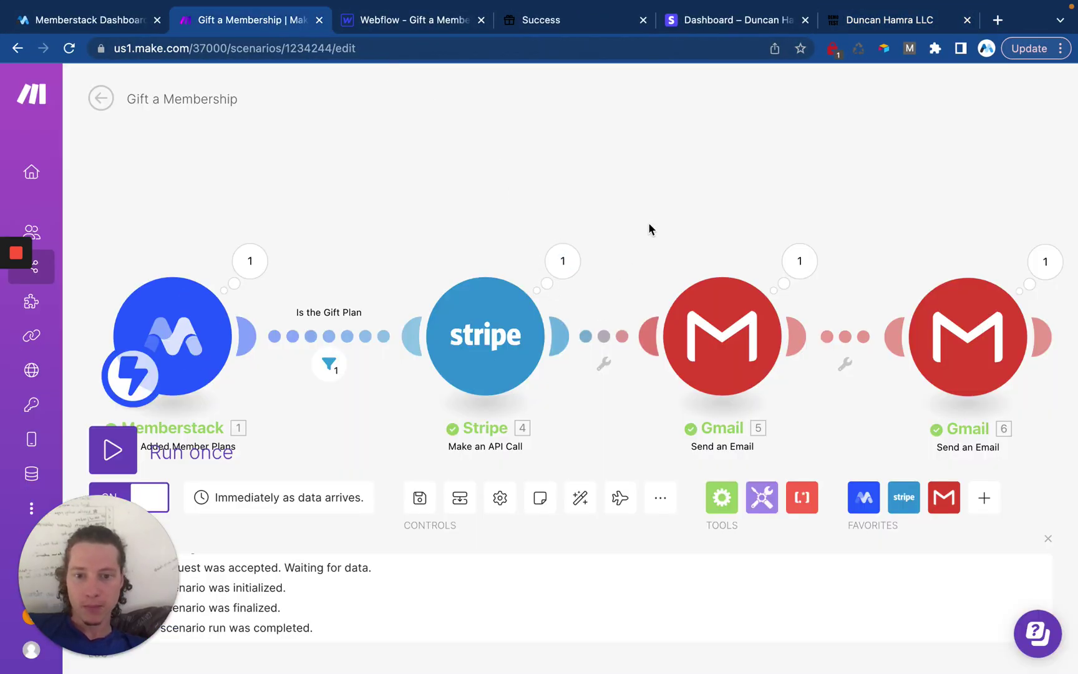
scroll(640, 177, "down", 2)
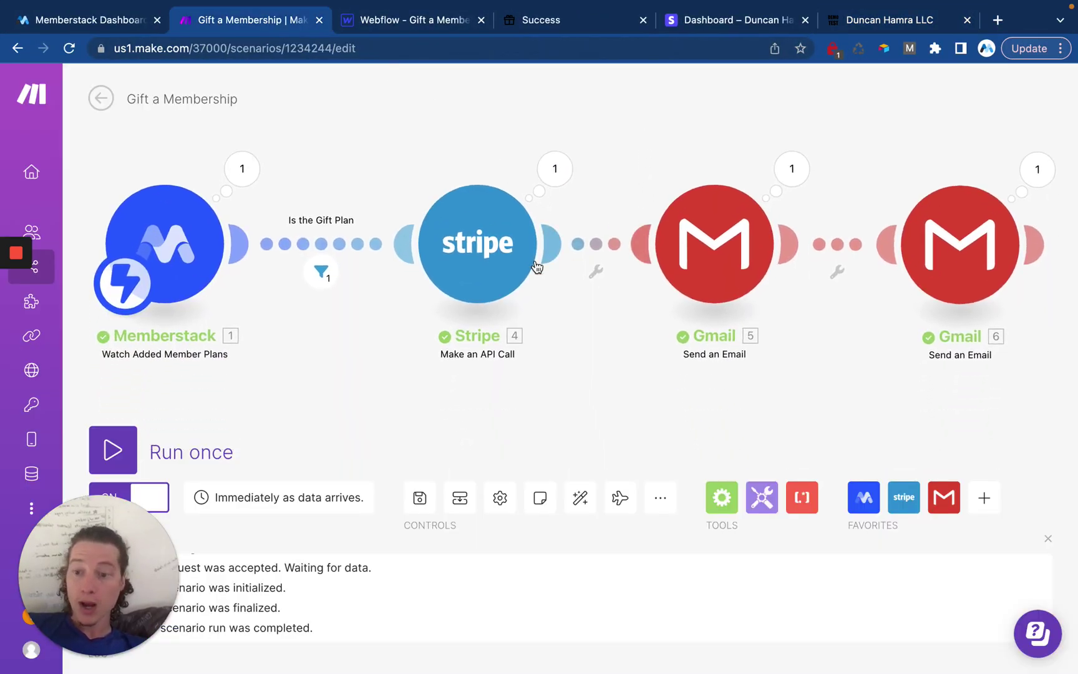
left_click(179, 259)
left_click(411, 107)
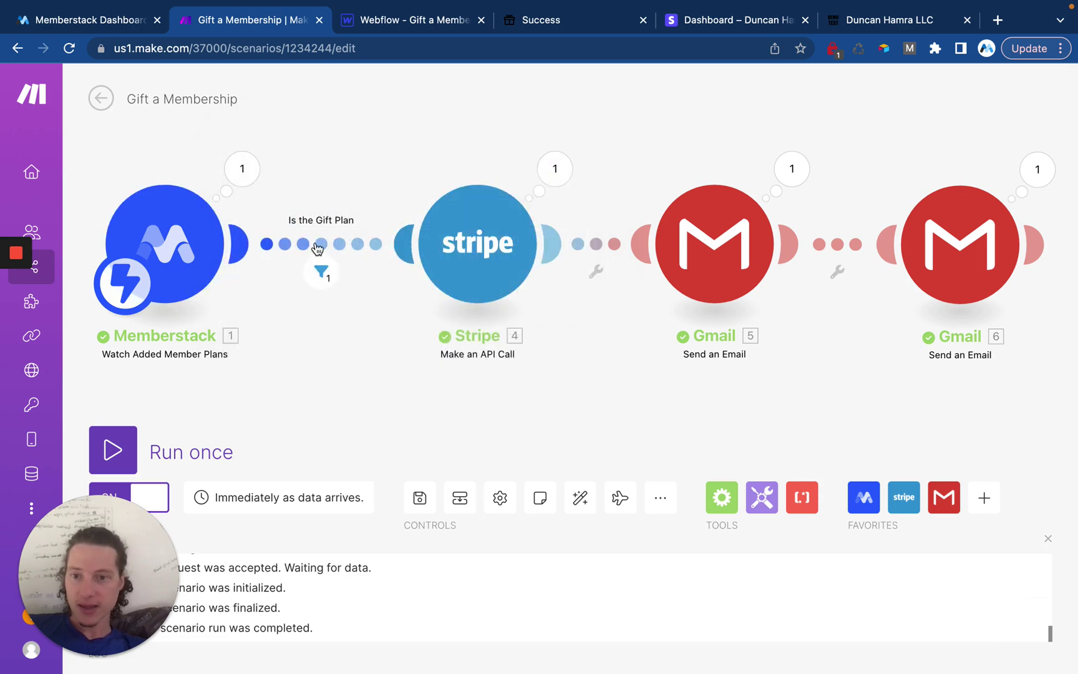
left_click(318, 247)
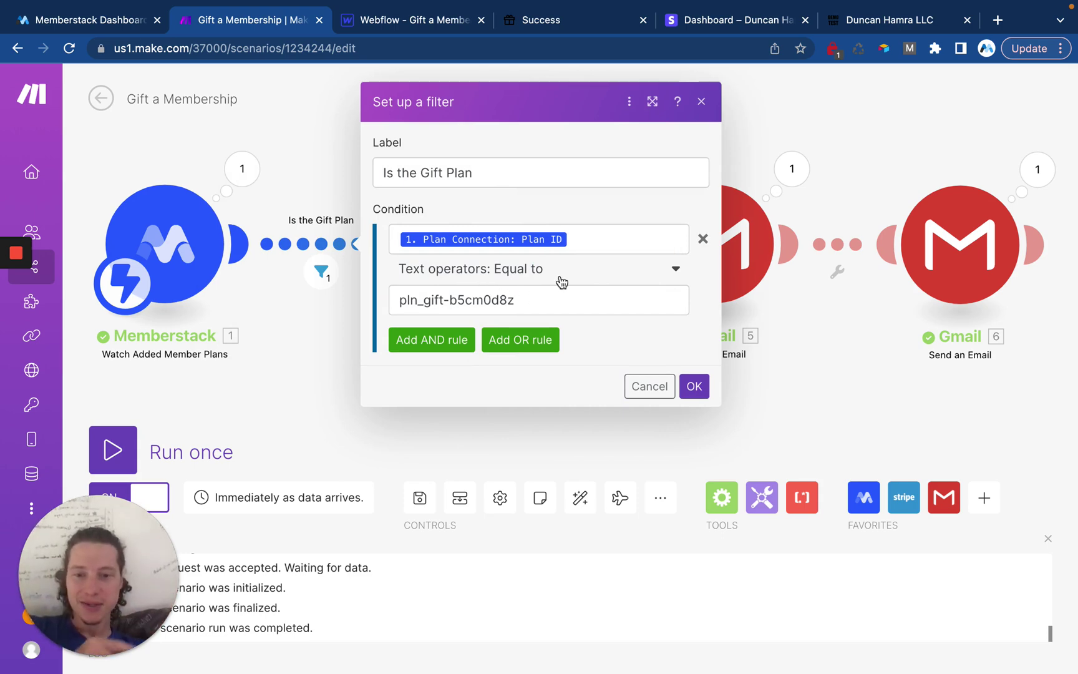
Review the Stripe API call module: POST to v1/promotion_codes with a form-urlencoded Content-Type header.
left_click(775, 137)
left_click(493, 258)
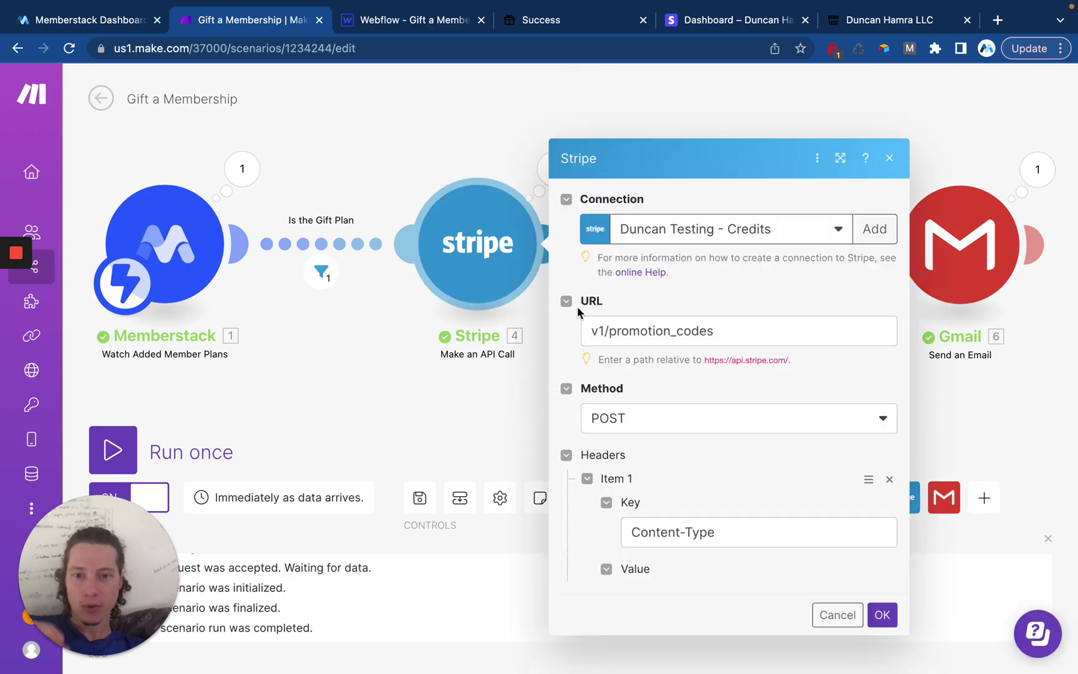
scroll(659, 343, "down", 3)
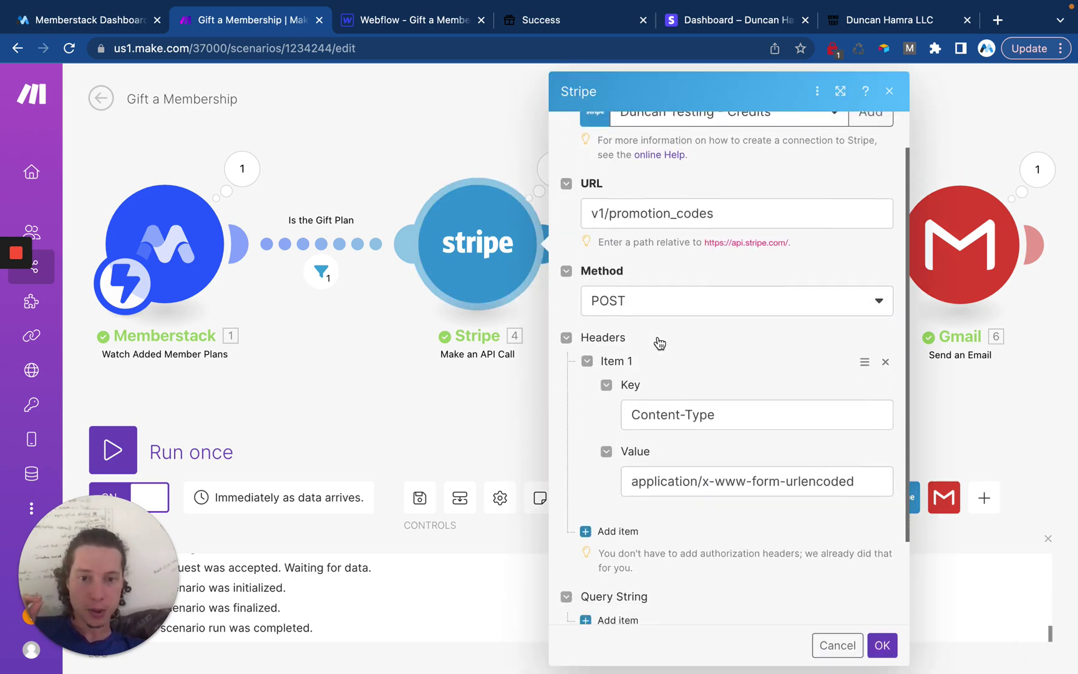
scroll(660, 343, "down", 2)
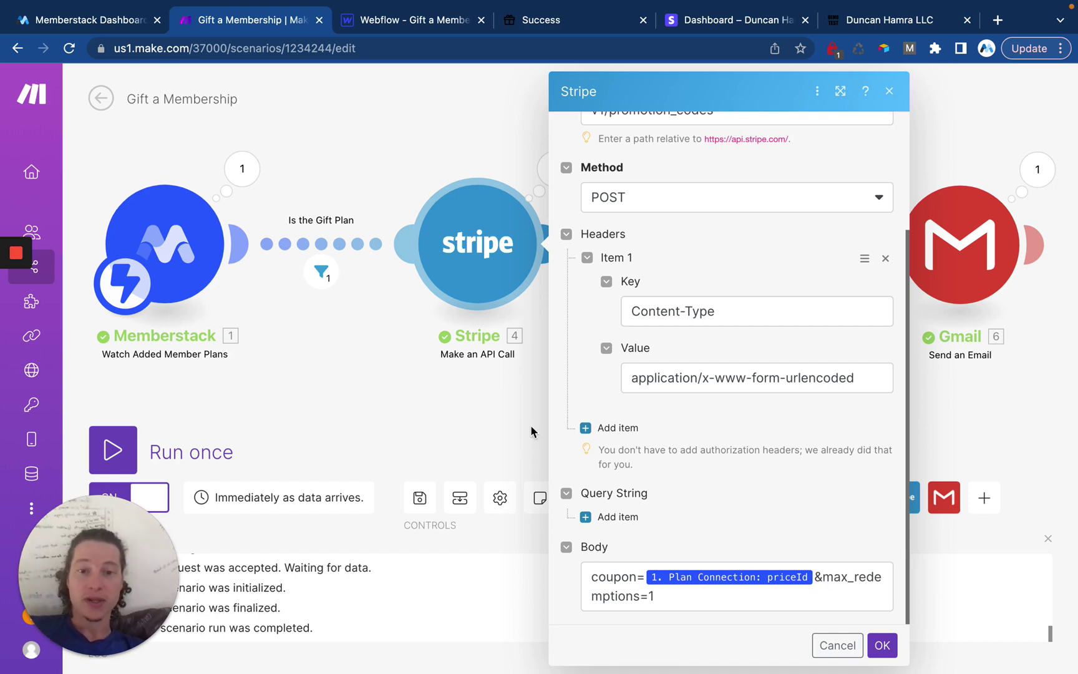
scroll(666, 424, "up", 5)
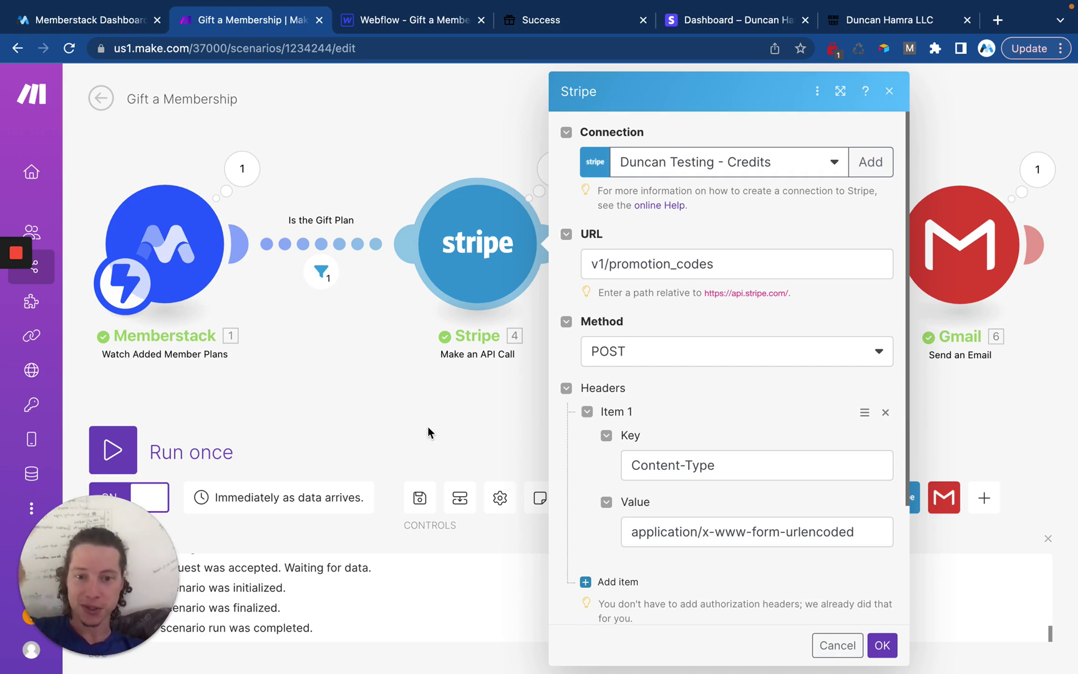
scroll(600, 267, "down", 1)
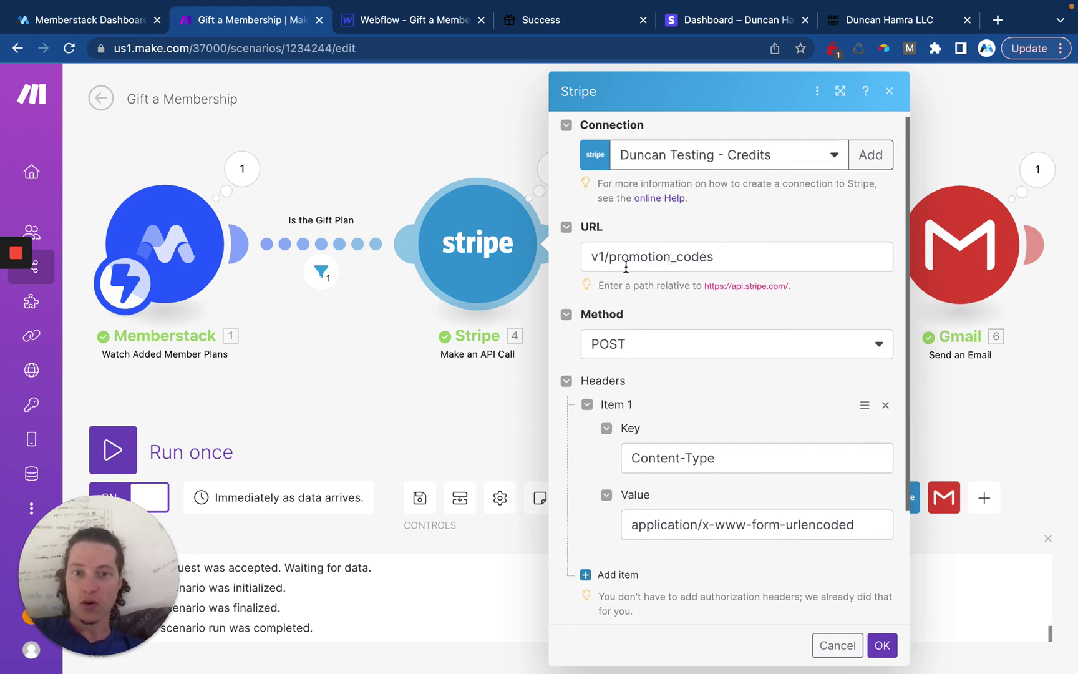
scroll(723, 374, "down", 5)
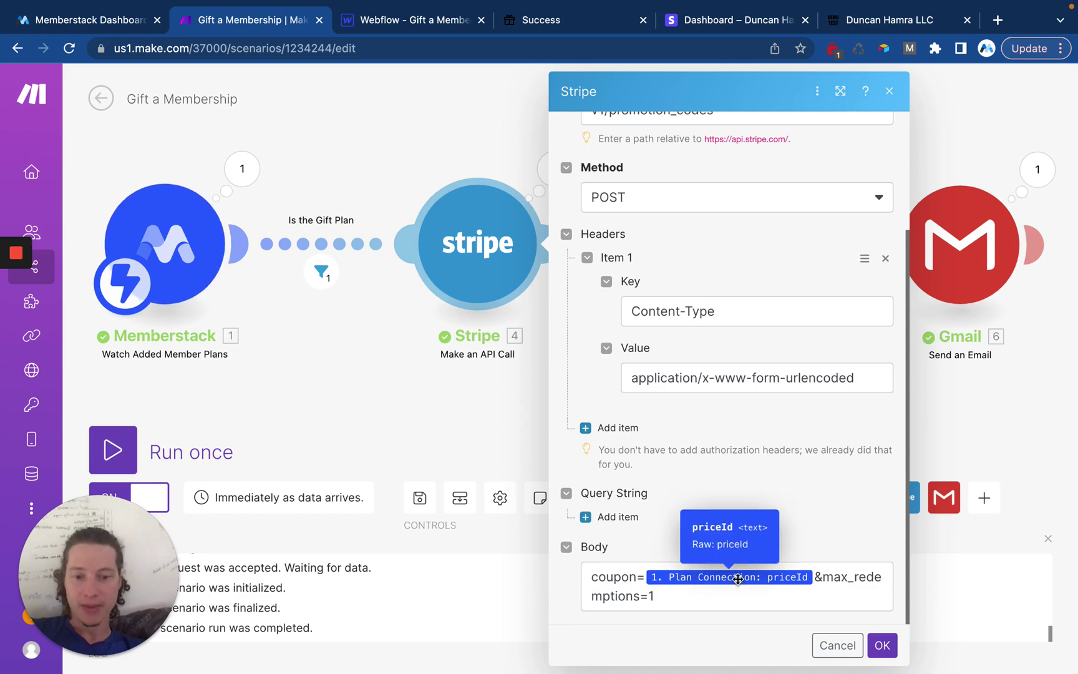
scroll(765, 580, "up", 5)
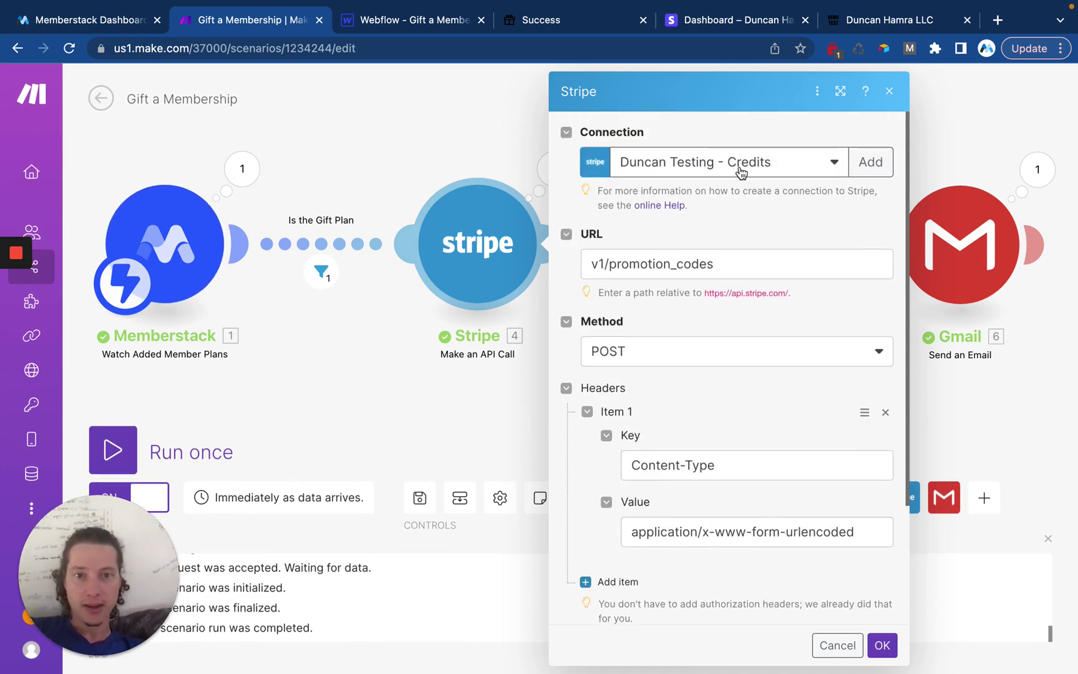
Review the Gmail modules' To, Subject and Content, including the buyer's 'Your gift is on the way!' email.
left_click(489, 419)
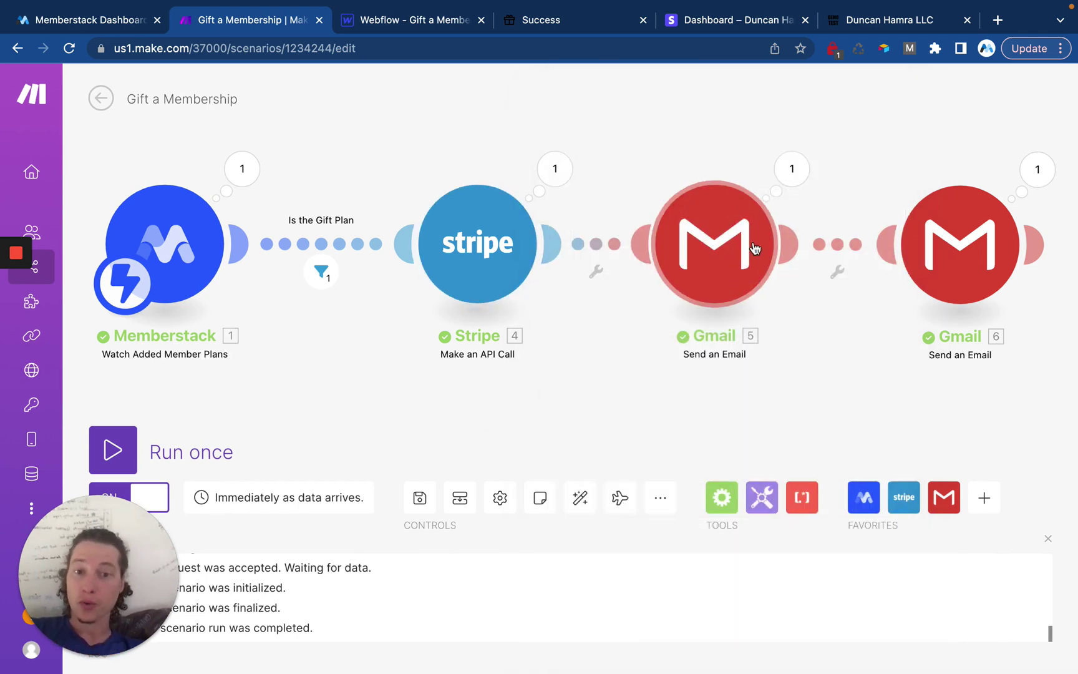
left_click(722, 245)
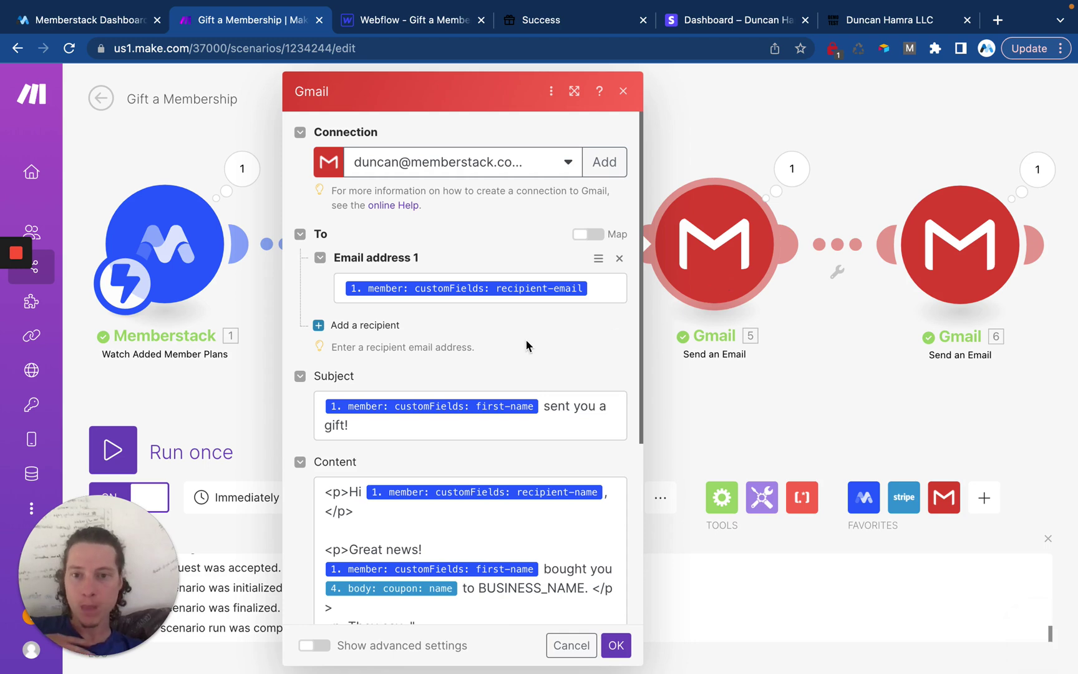
scroll(475, 318, "down", 2)
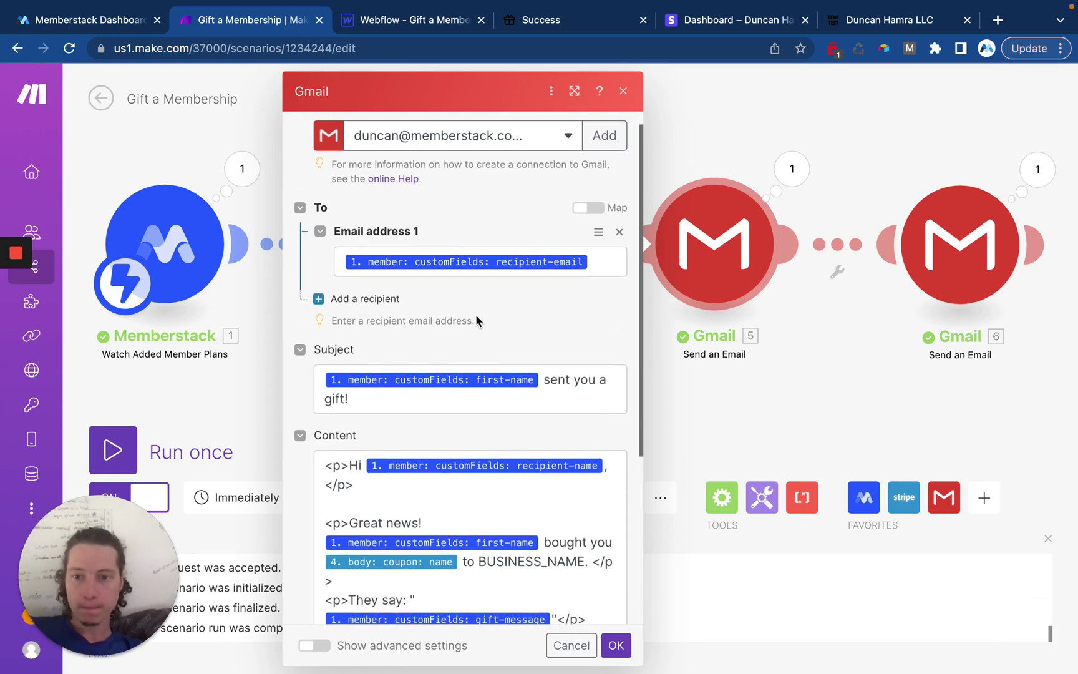
scroll(436, 221, "up", 1)
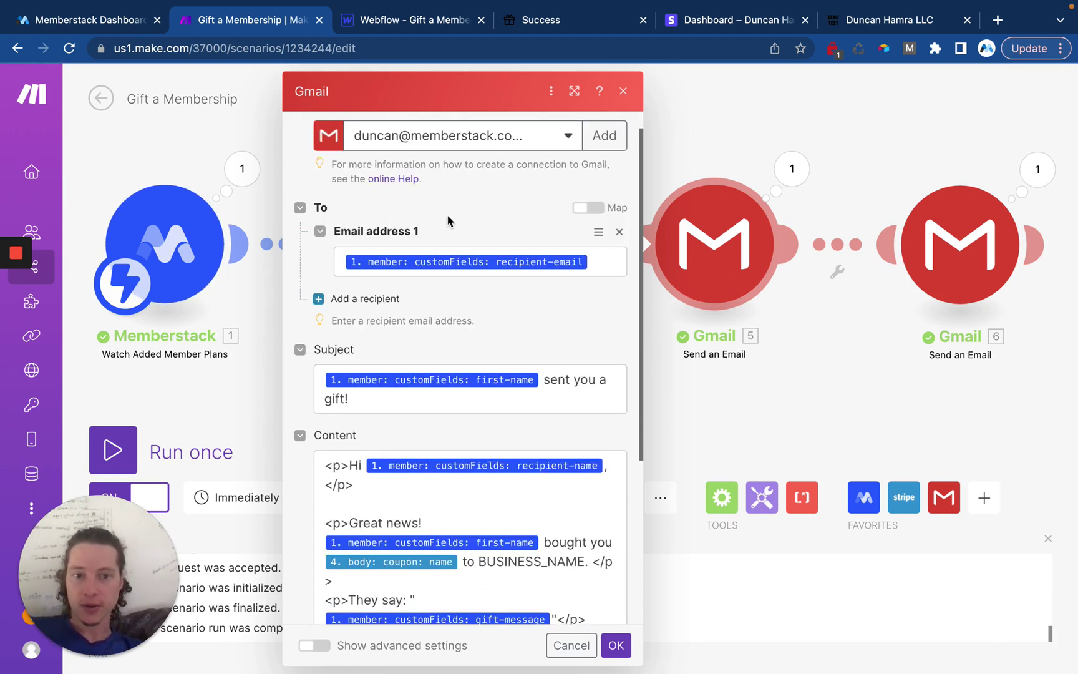
scroll(436, 210, "up", 1)
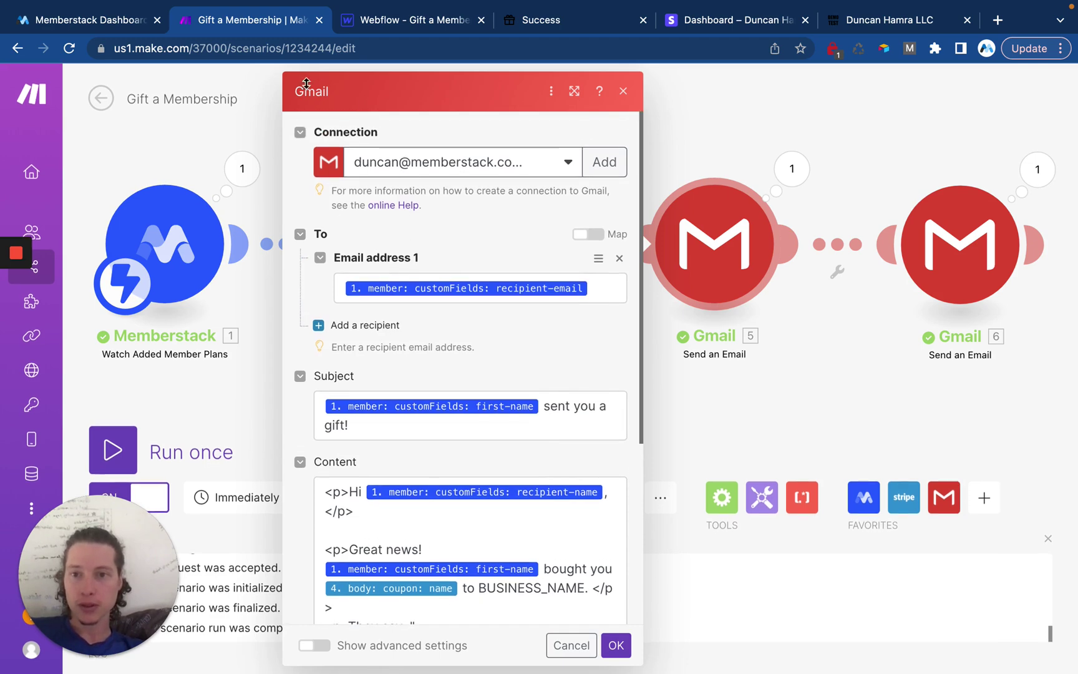
scroll(519, 282, "down", 1)
scroll(519, 282, "down", 6)
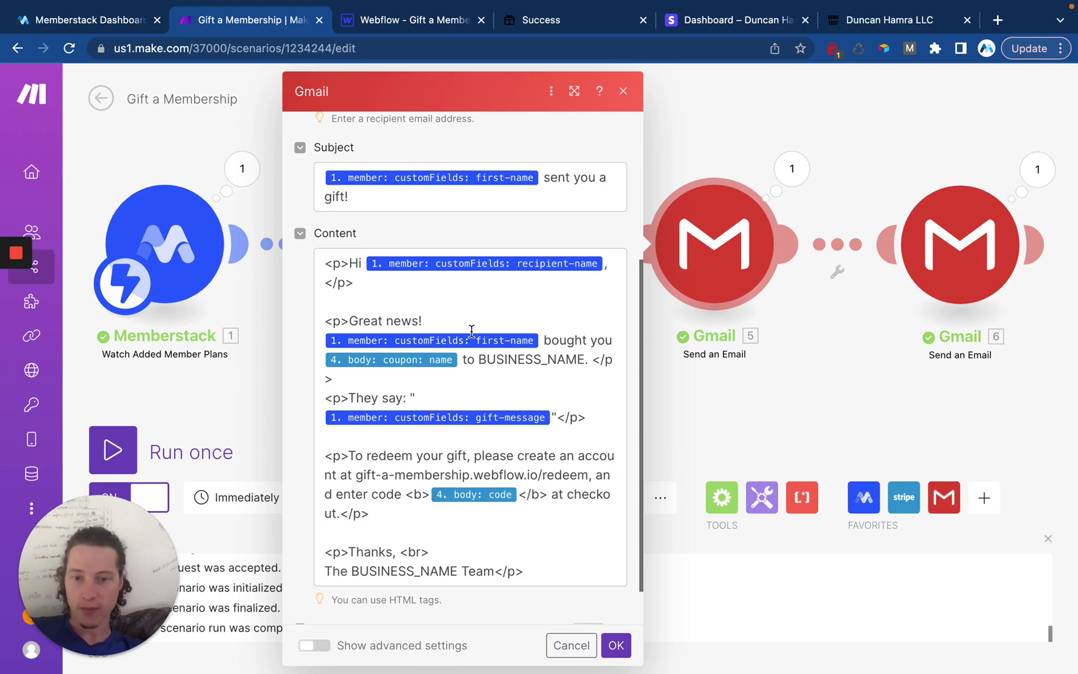
scroll(471, 331, "down", 2)
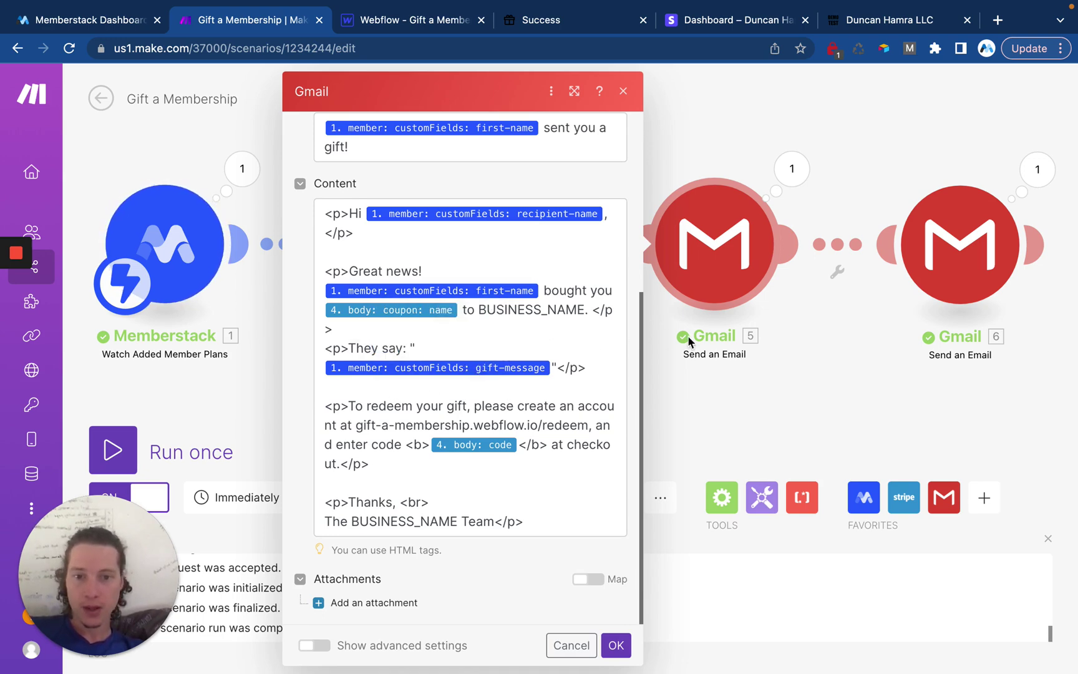
left_click(946, 273)
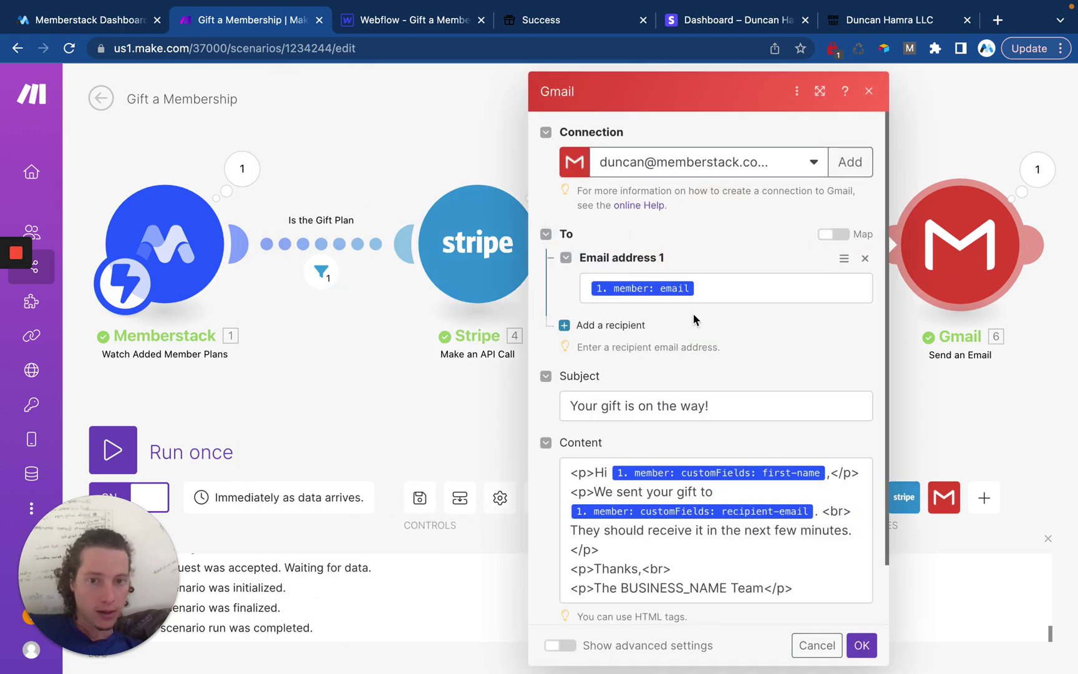
scroll(693, 312, "down", 2)
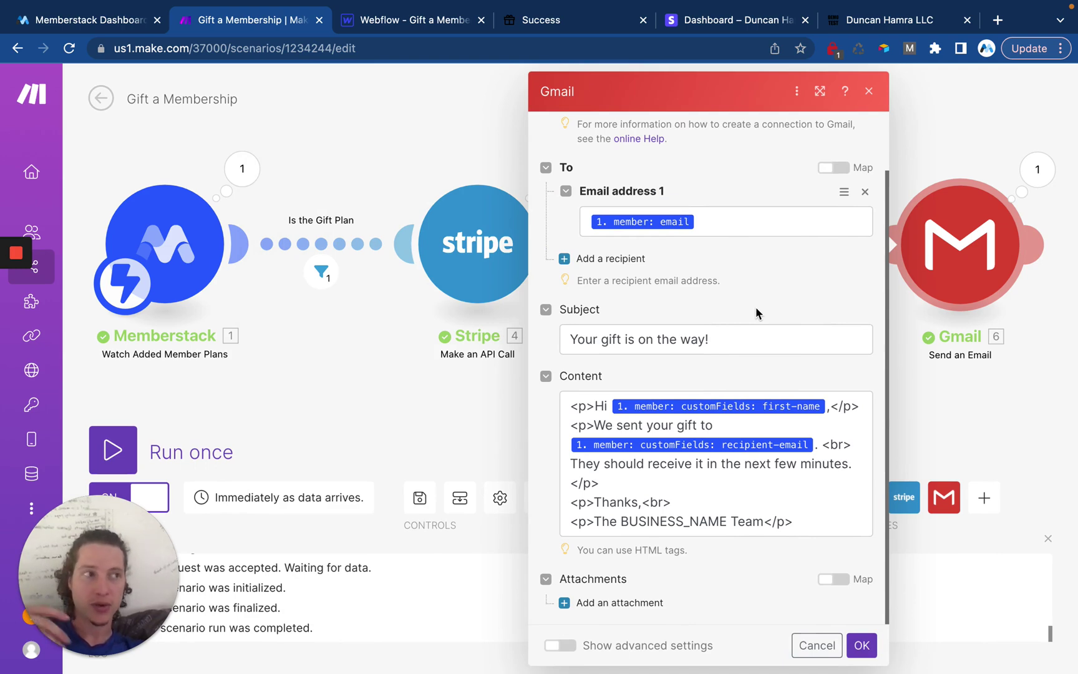
Close the Gmail settings and view Stripe's coupons '4 Free Months' and '1 Free Month'.
left_click(965, 378)
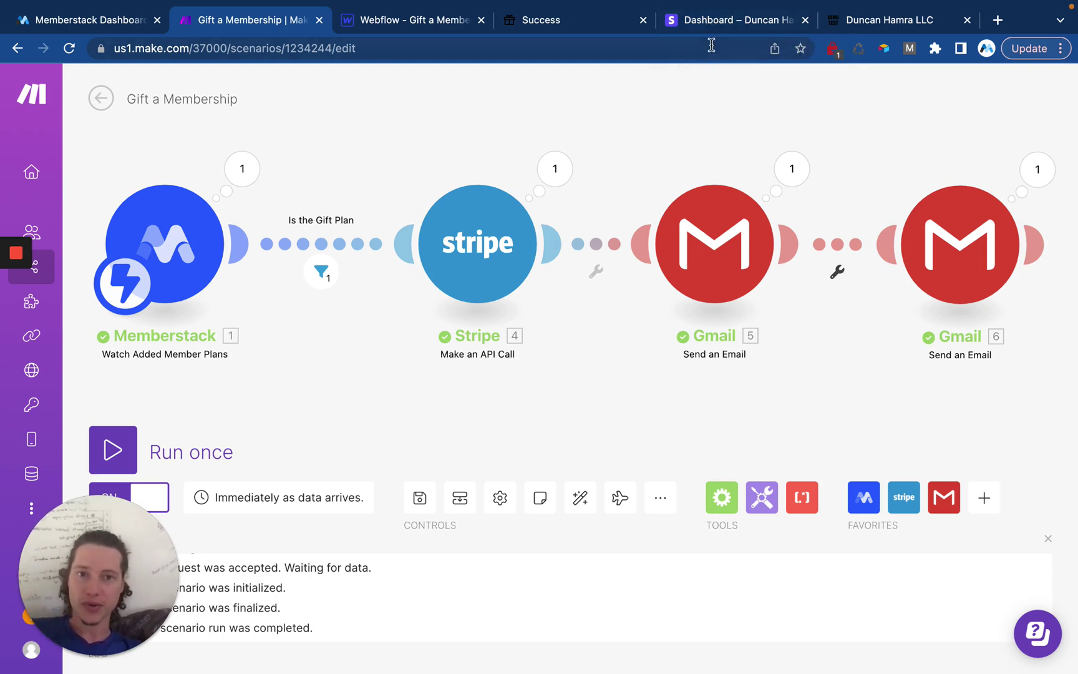
left_click(715, 21)
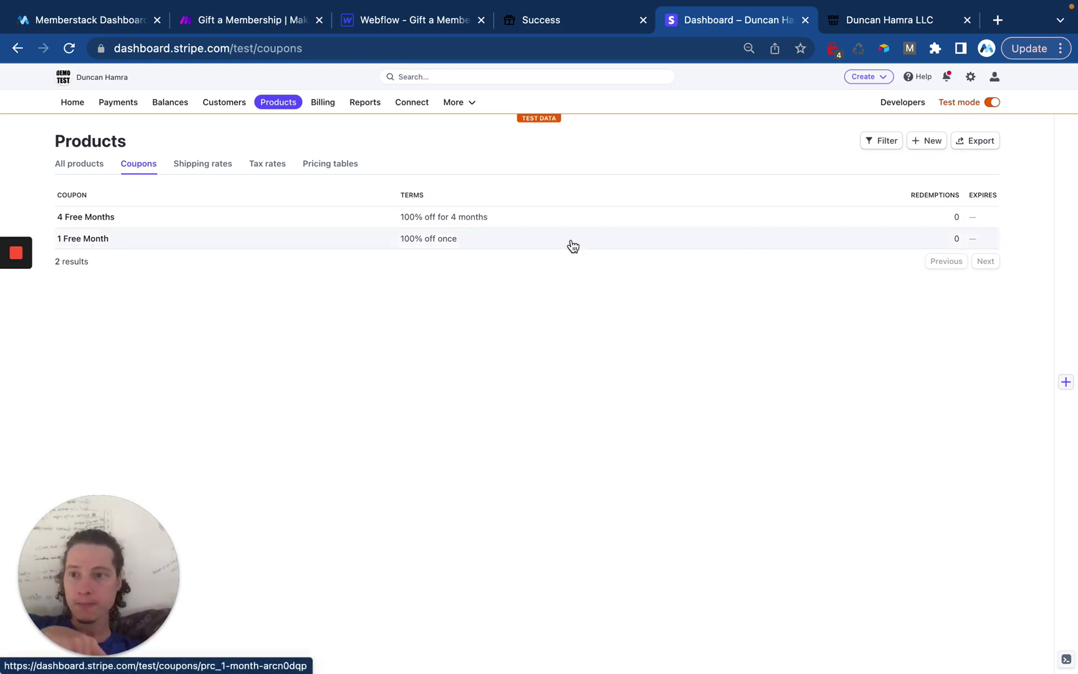
left_click(970, 107)
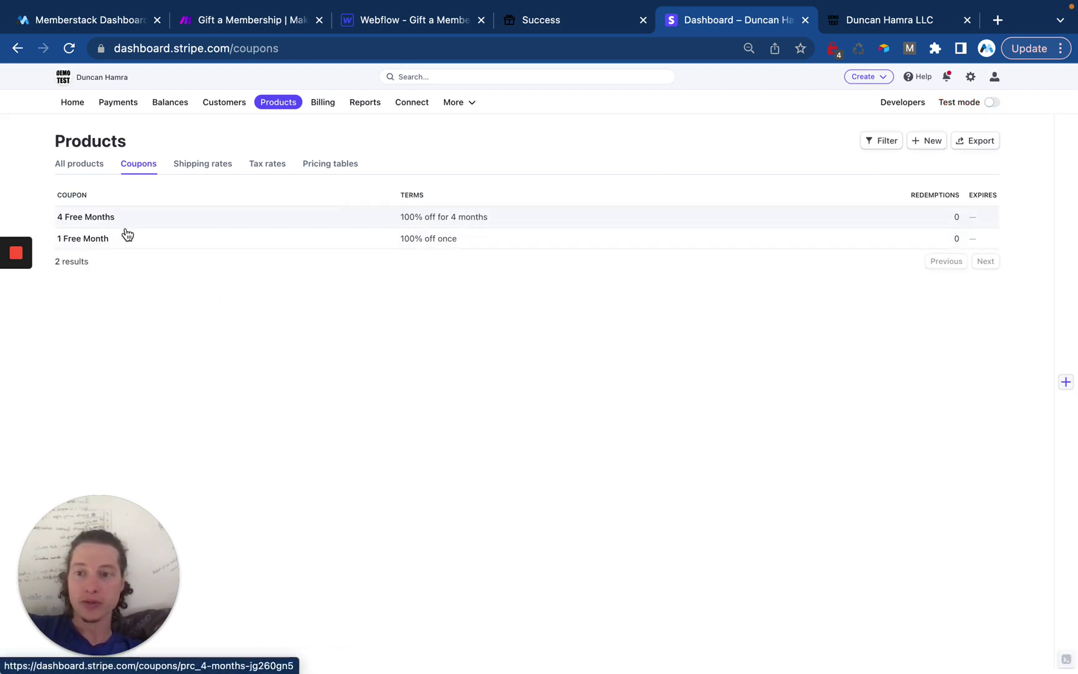
left_click(990, 104)
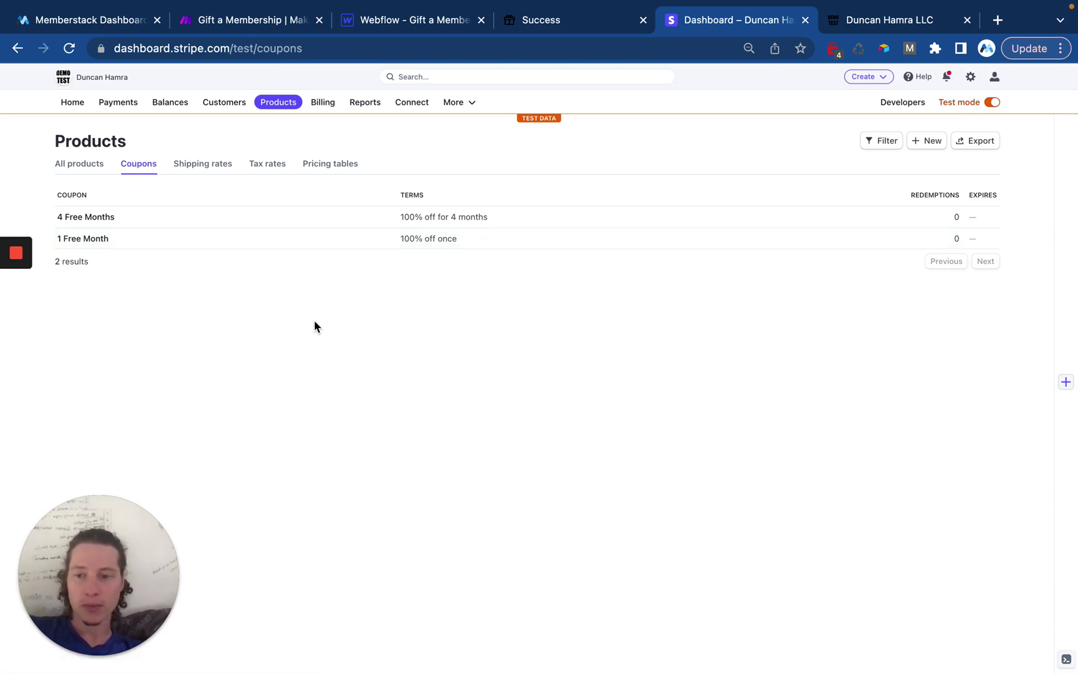
left_click(181, 240)
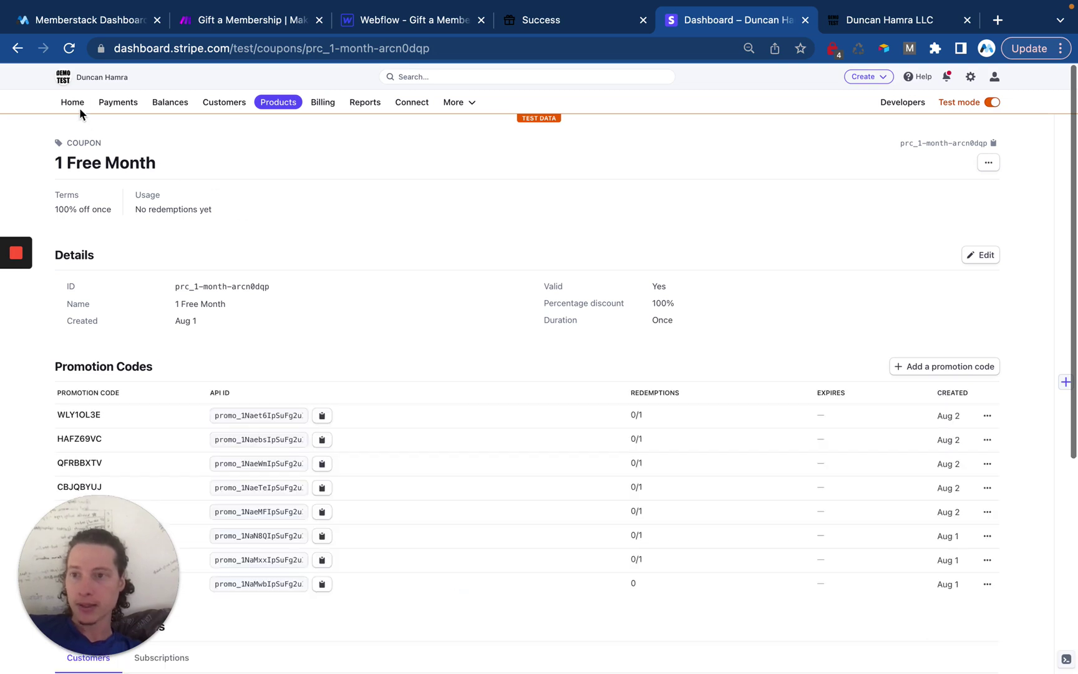
left_click(17, 49)
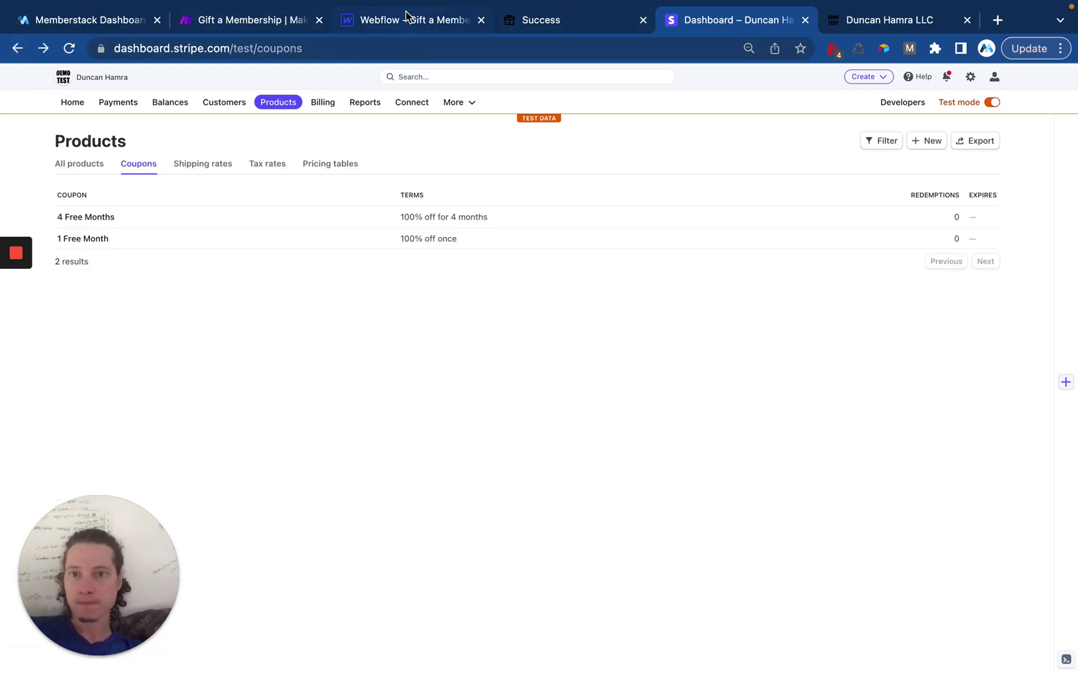
Open the Purchase page in the Webflow Designer.
left_click(407, 18)
left_click(333, 154)
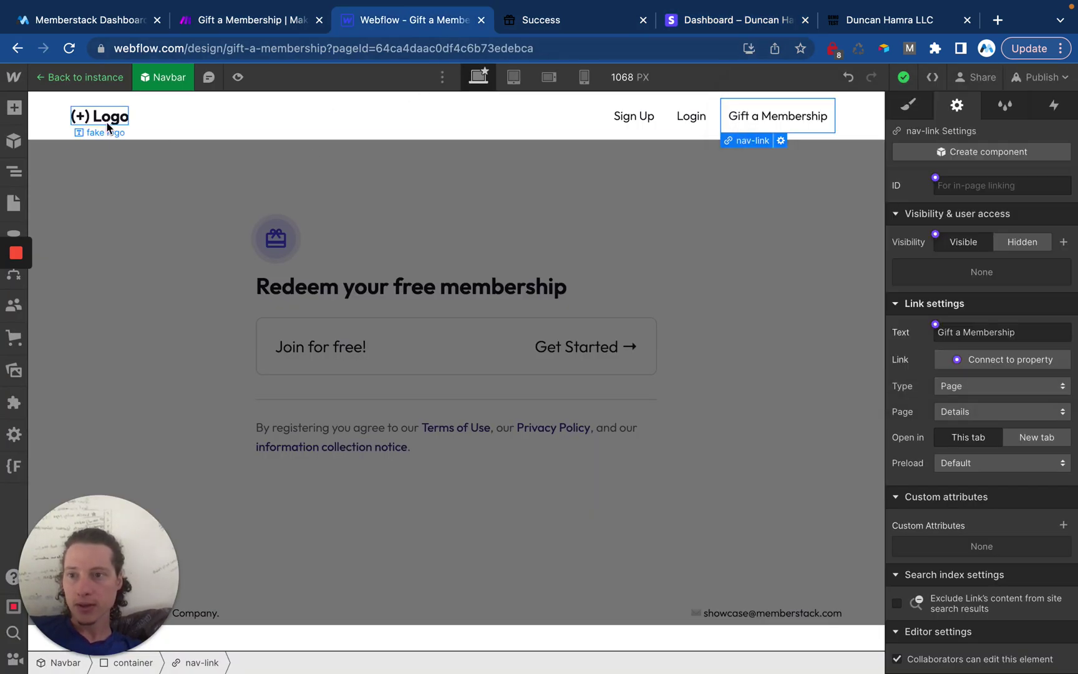
left_click(144, 151)
key("p")
left_click(118, 274)
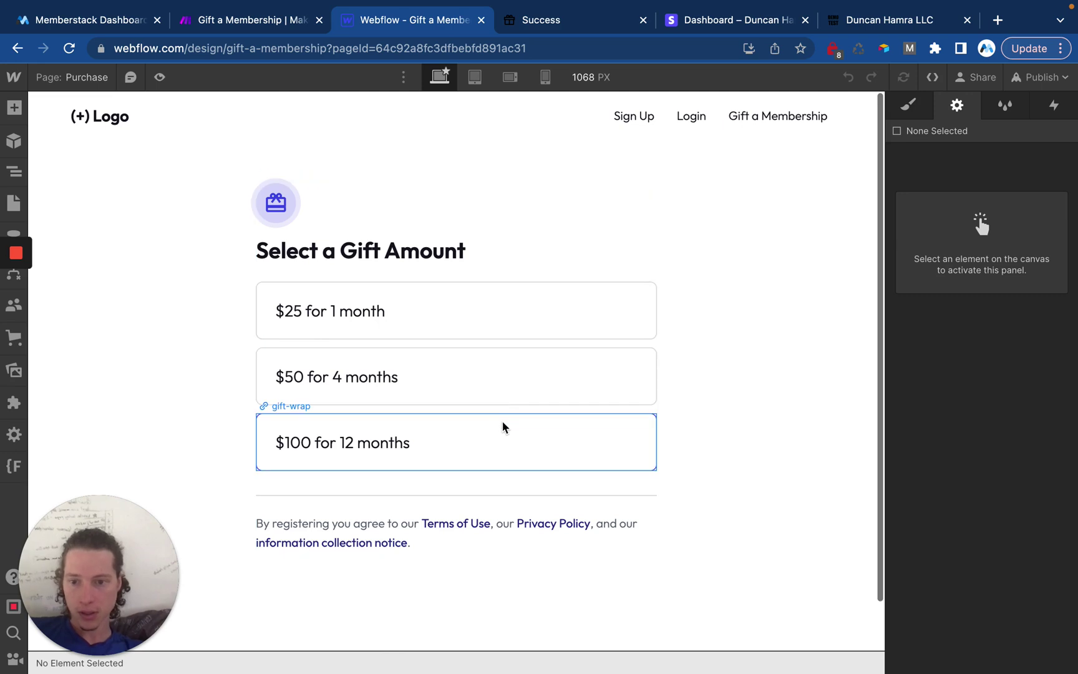
Inspect the $100 for 12 months option's price attribute, then view Memberstack's Gift plan price ID.
left_click(503, 426)
scroll(994, 360, "down", 5)
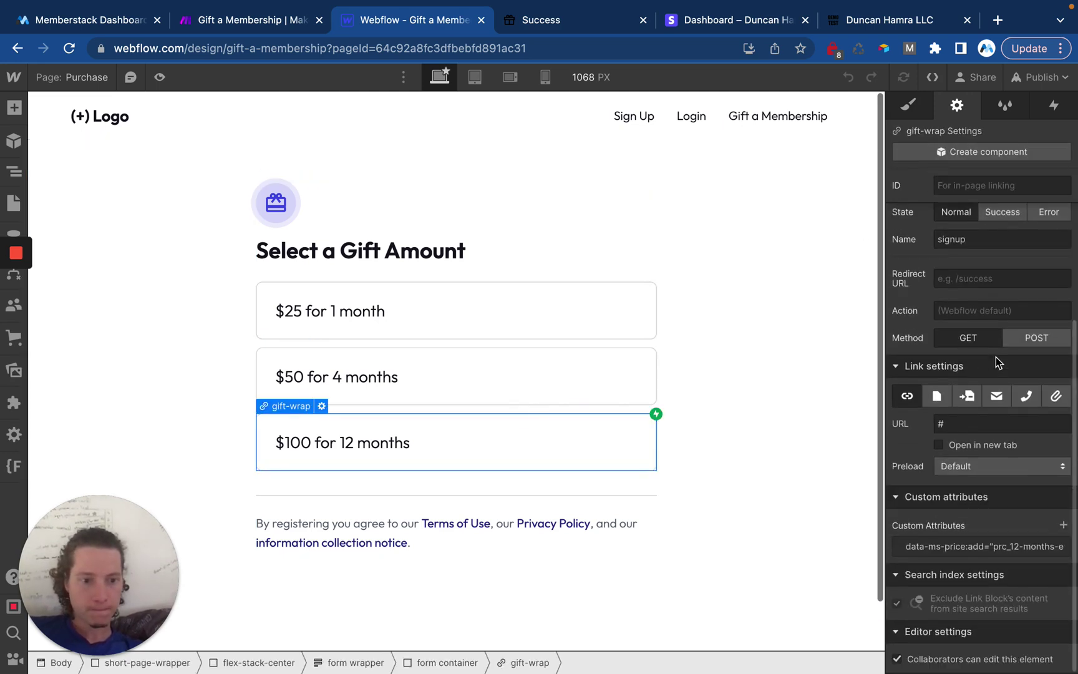
left_click(992, 547)
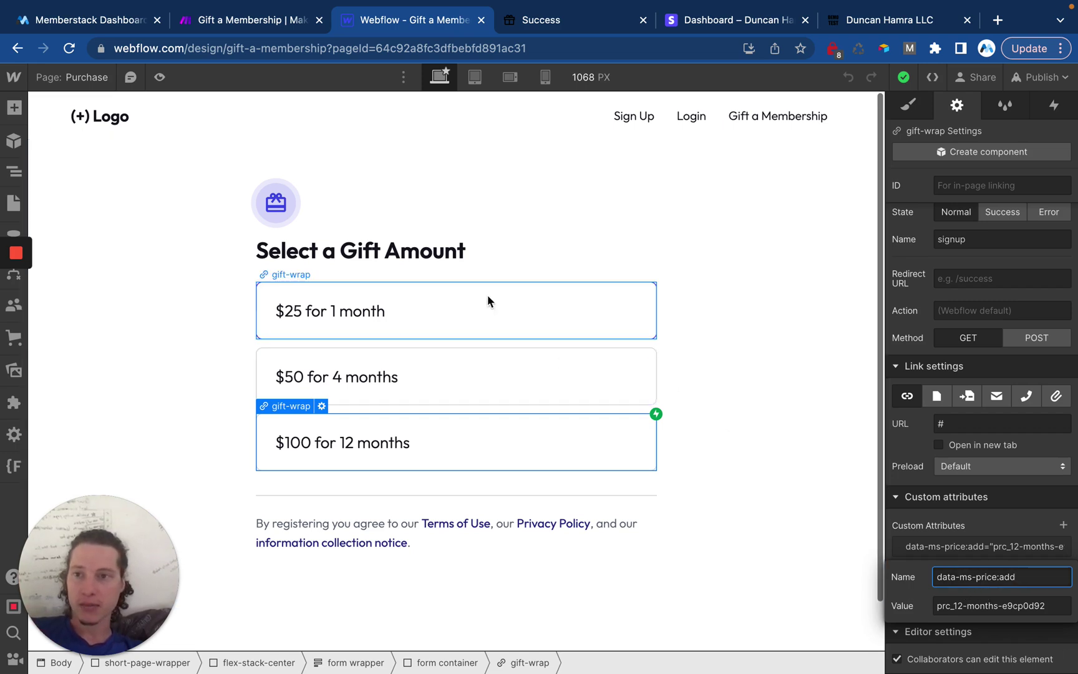
left_click(106, 25)
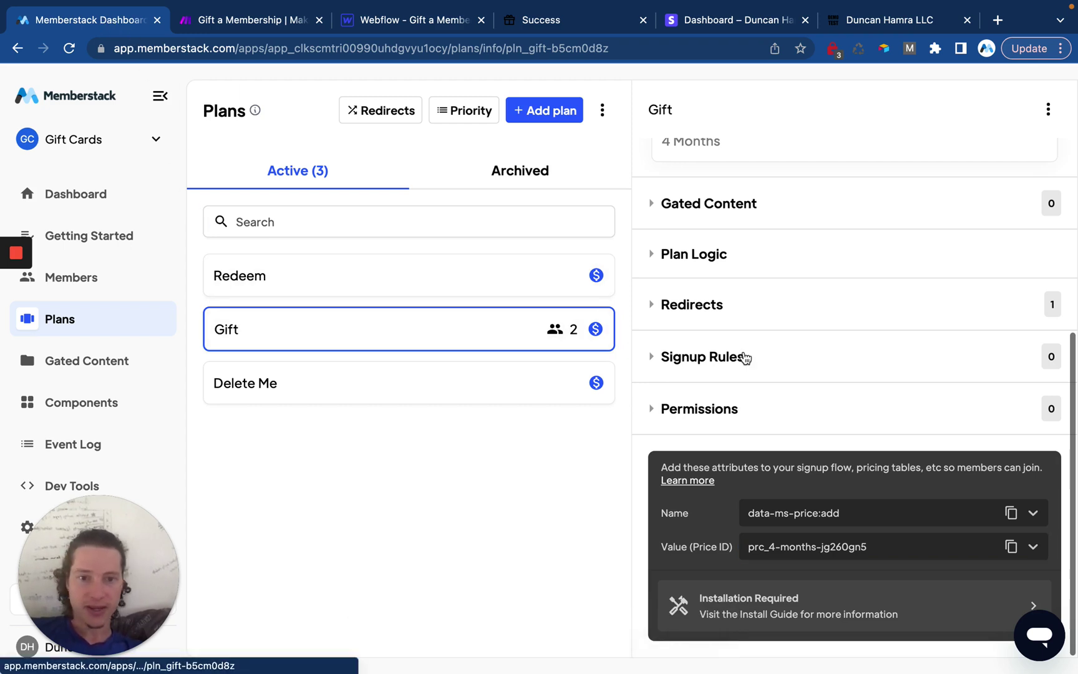
Look up the Price ID prc_12-months-e9cp0d92 of Memberstack's $100 12 Months gift price.
scroll(742, 221, "up", 5)
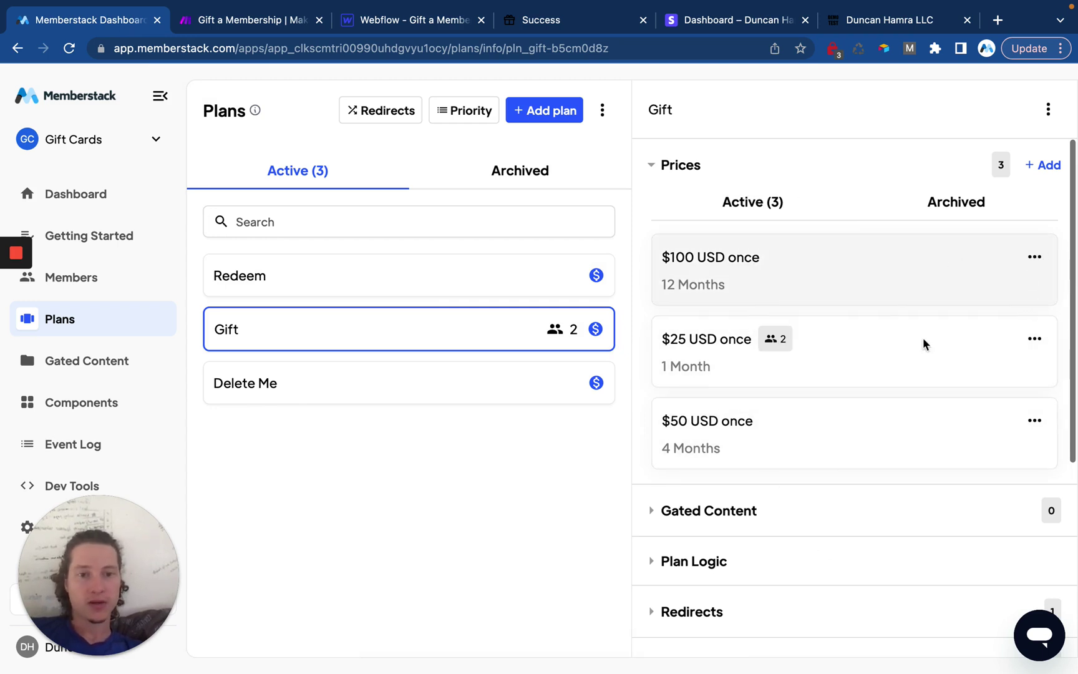
left_click(932, 257)
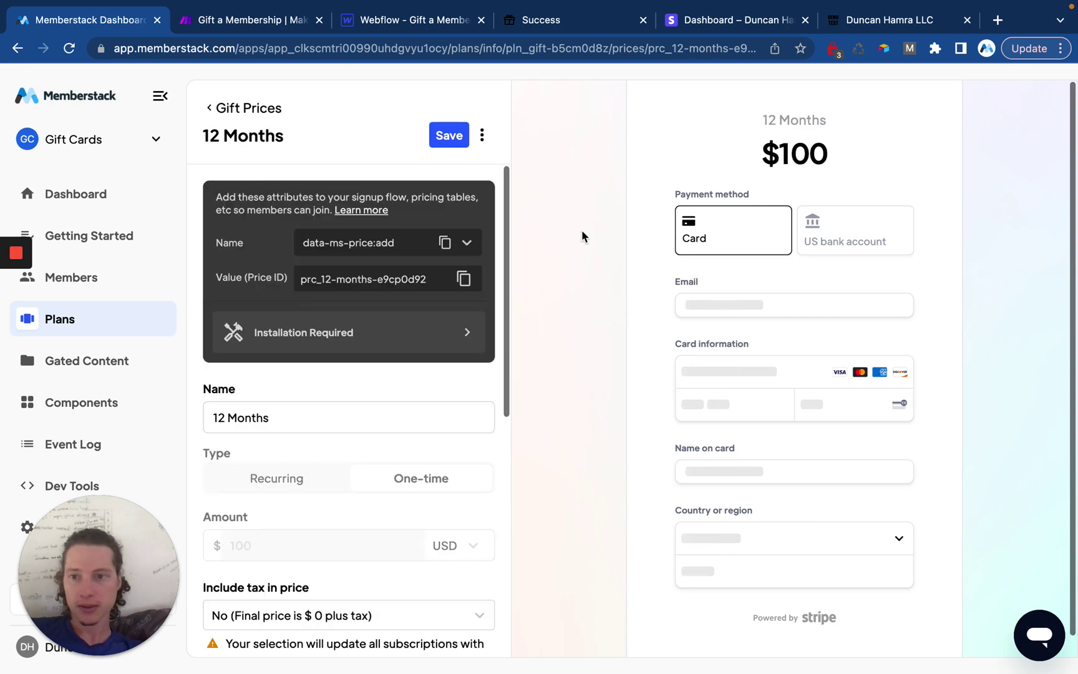
left_click_drag(399, 279, 948, 527)
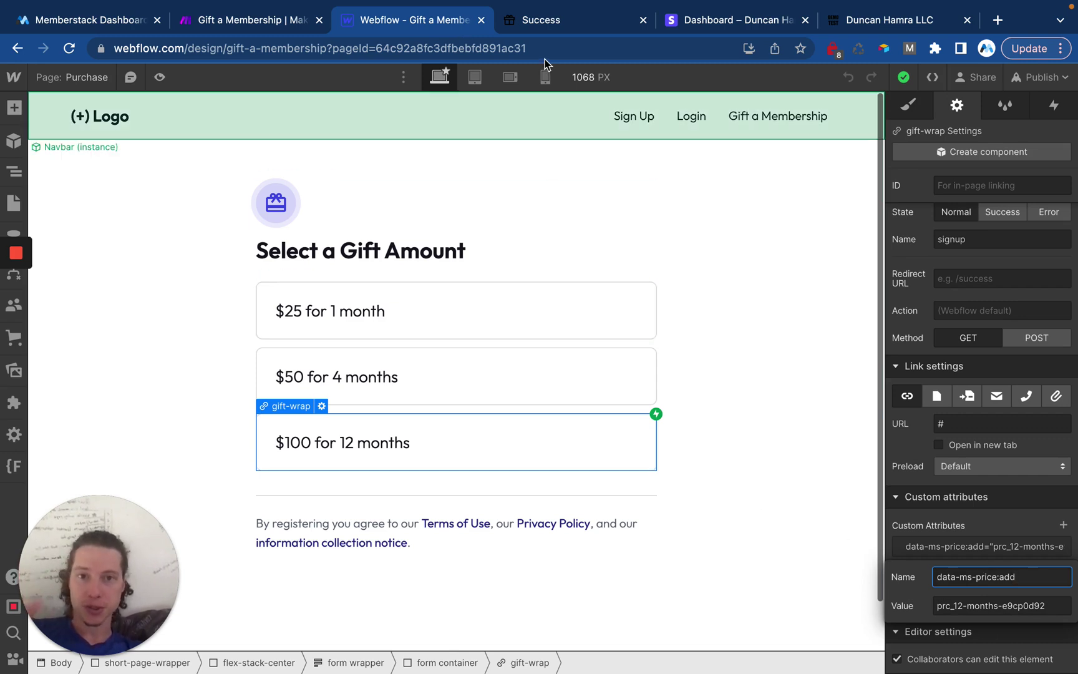
Buy another gift from the success page, choosing $100 for 12 months to reach checkout.
left_click(544, 24)
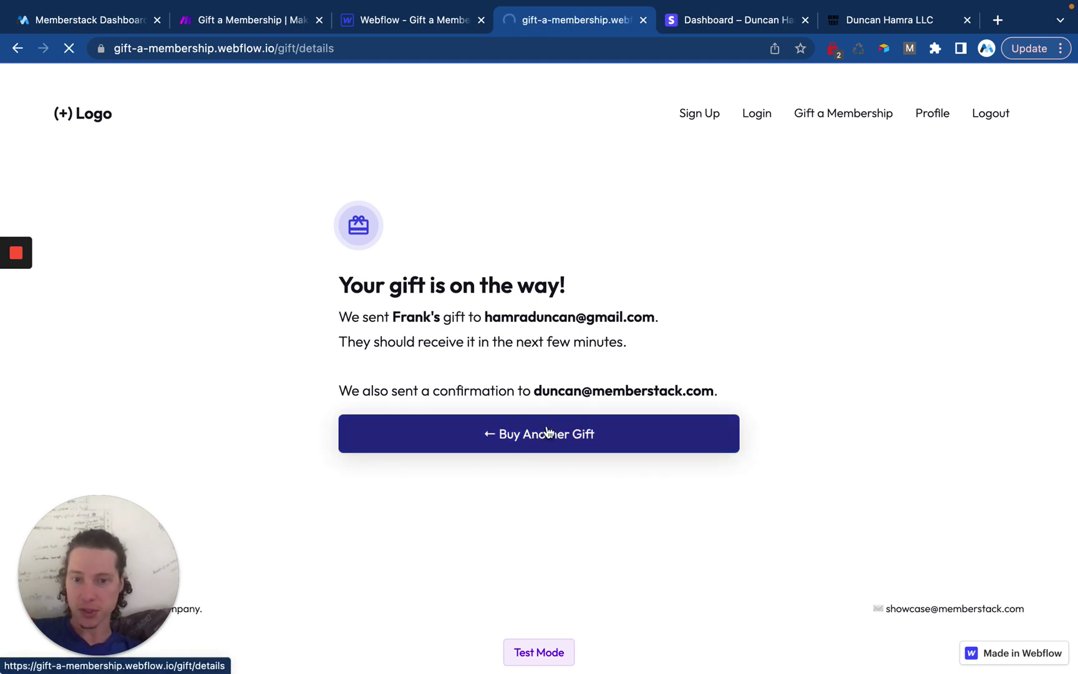
left_click(534, 432)
left_click(529, 446)
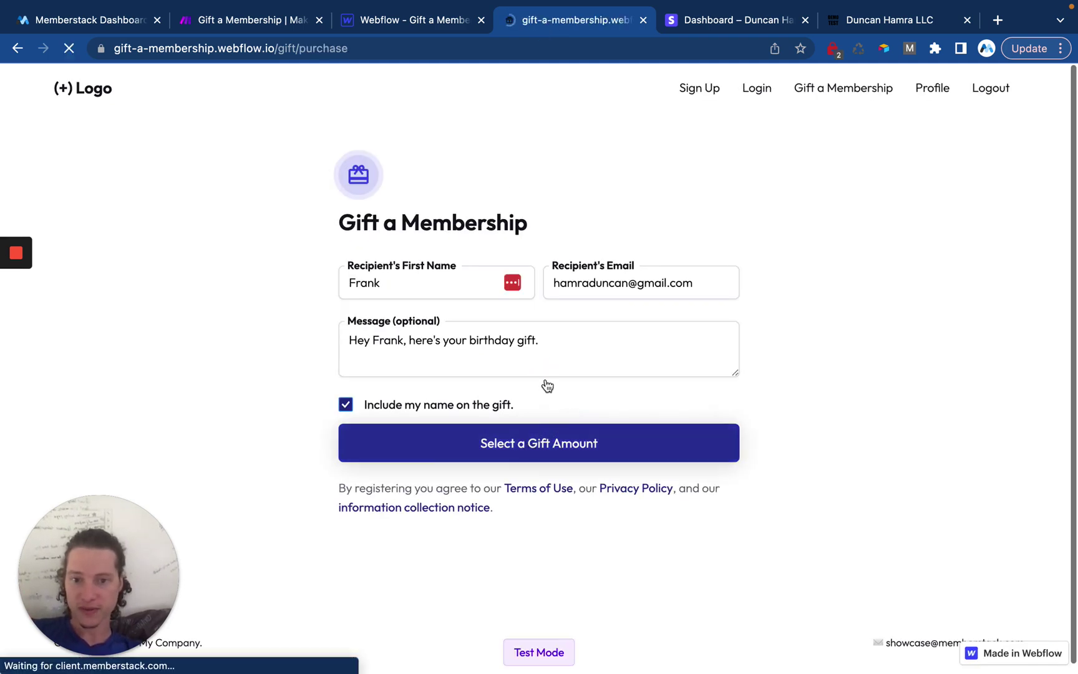
left_click(525, 414)
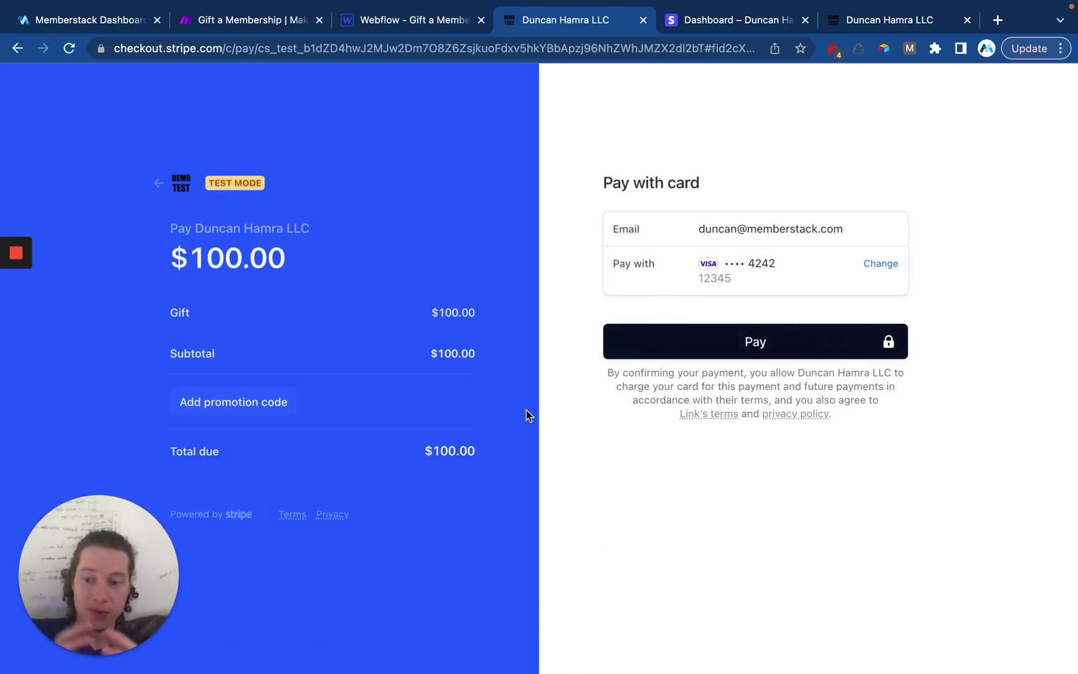
Start a new Stripe coupon named '12 Free Months'.
left_click(714, 20)
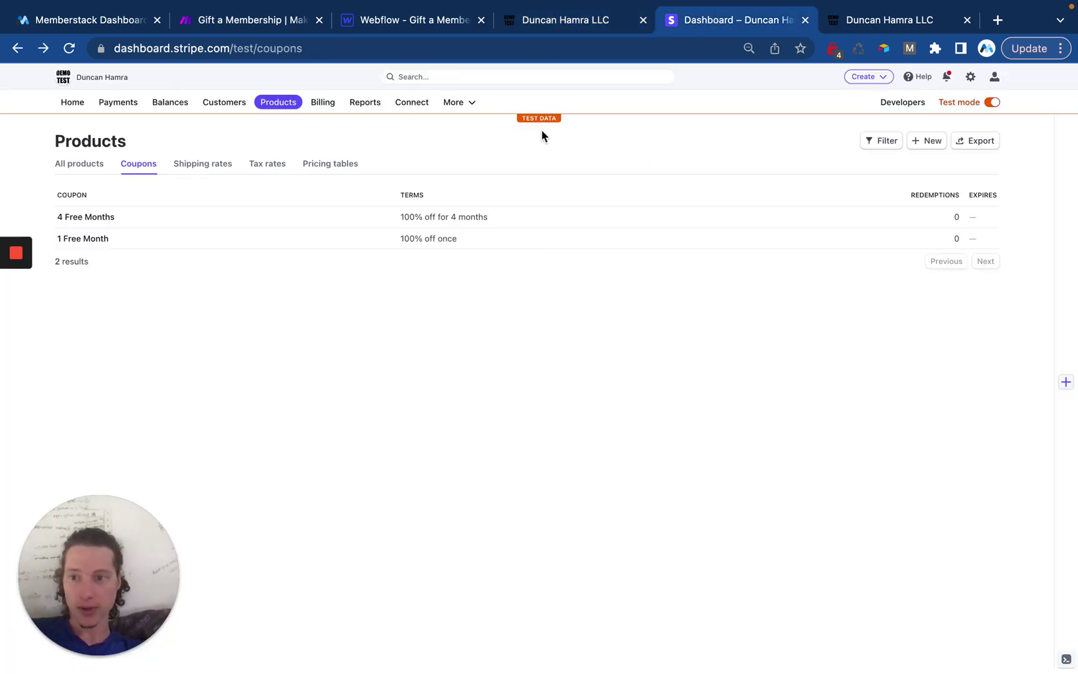
left_click(931, 142)
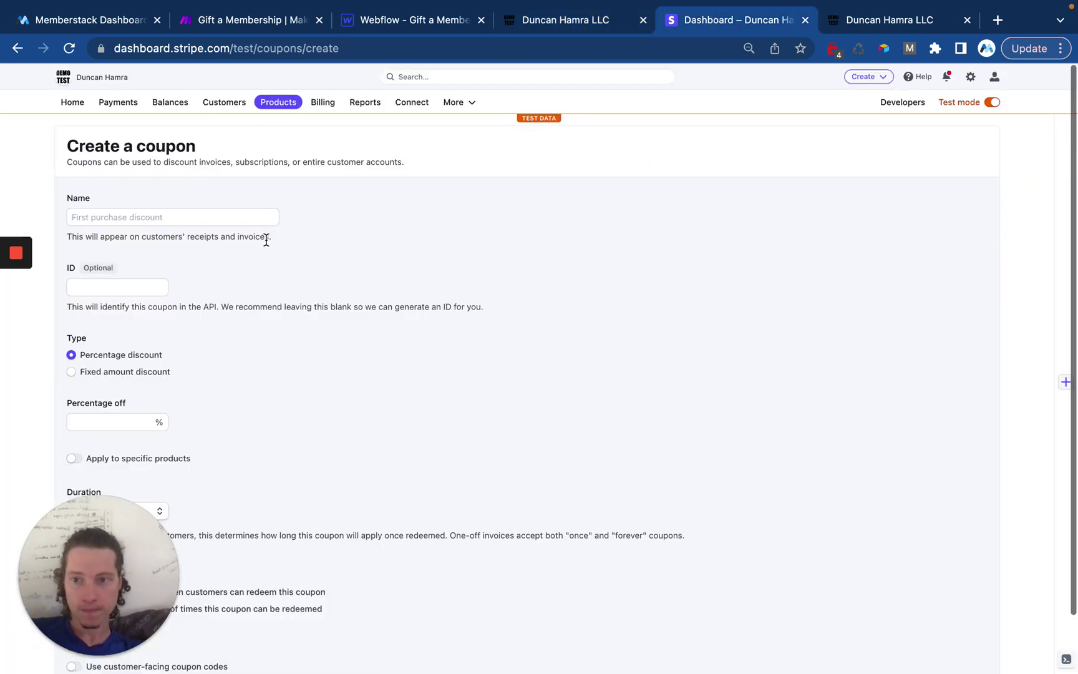
left_click(242, 217)
type("12 Free Months")
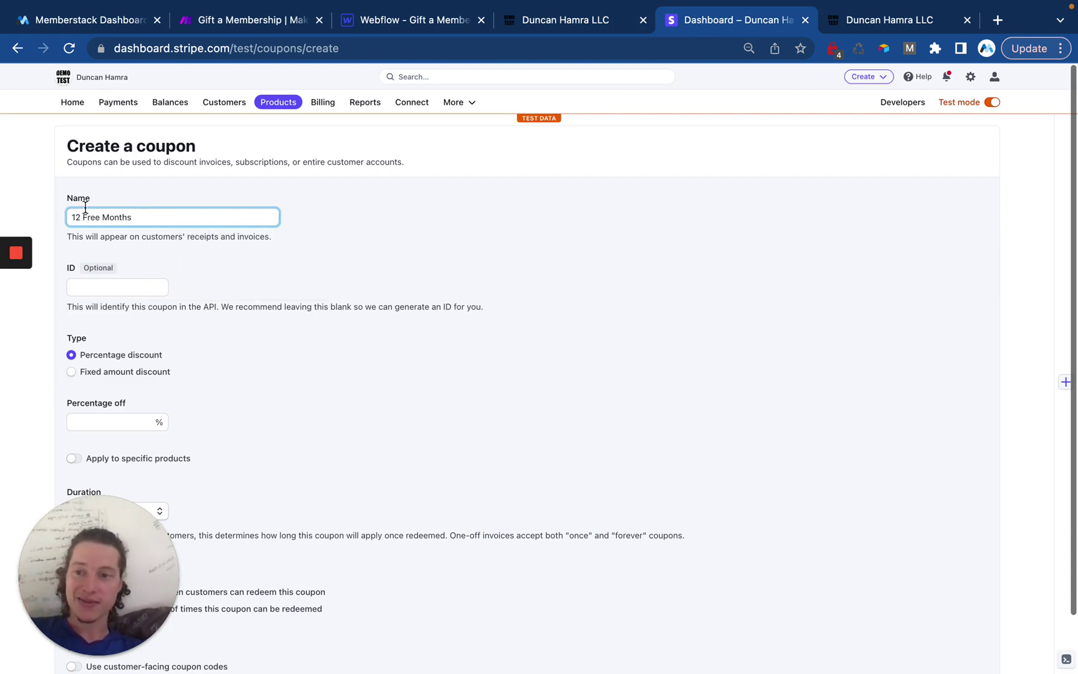
left_click(274, 28)
Read the Gmail 5 module's Content to see how it maps the coupon name and code.
left_click(728, 270)
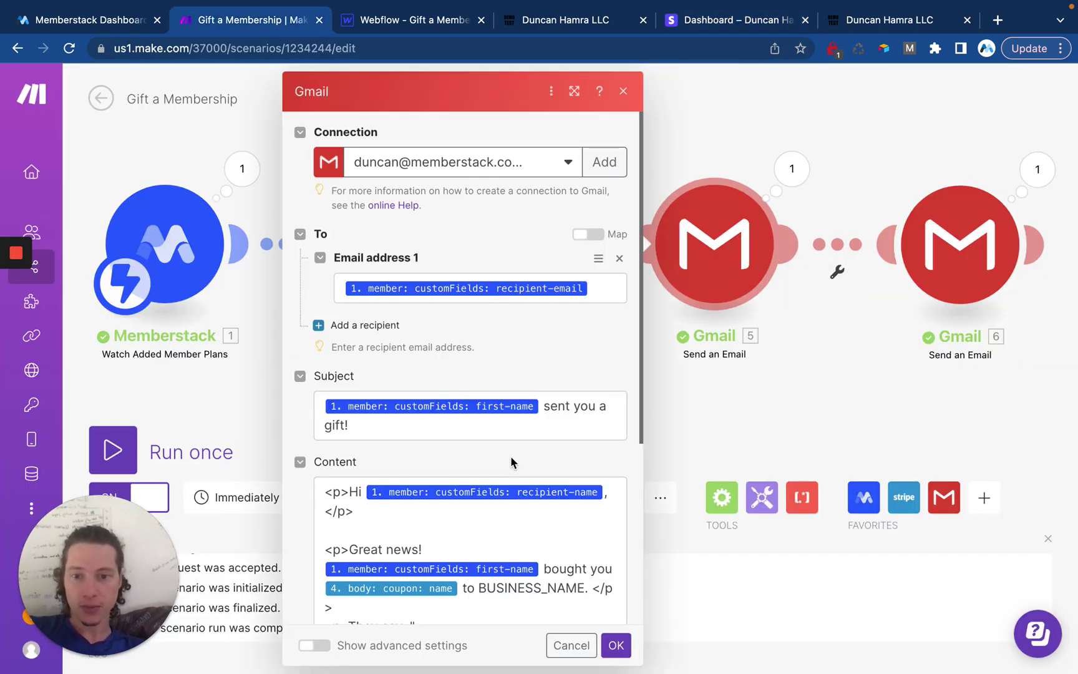
scroll(511, 461, "down", 5)
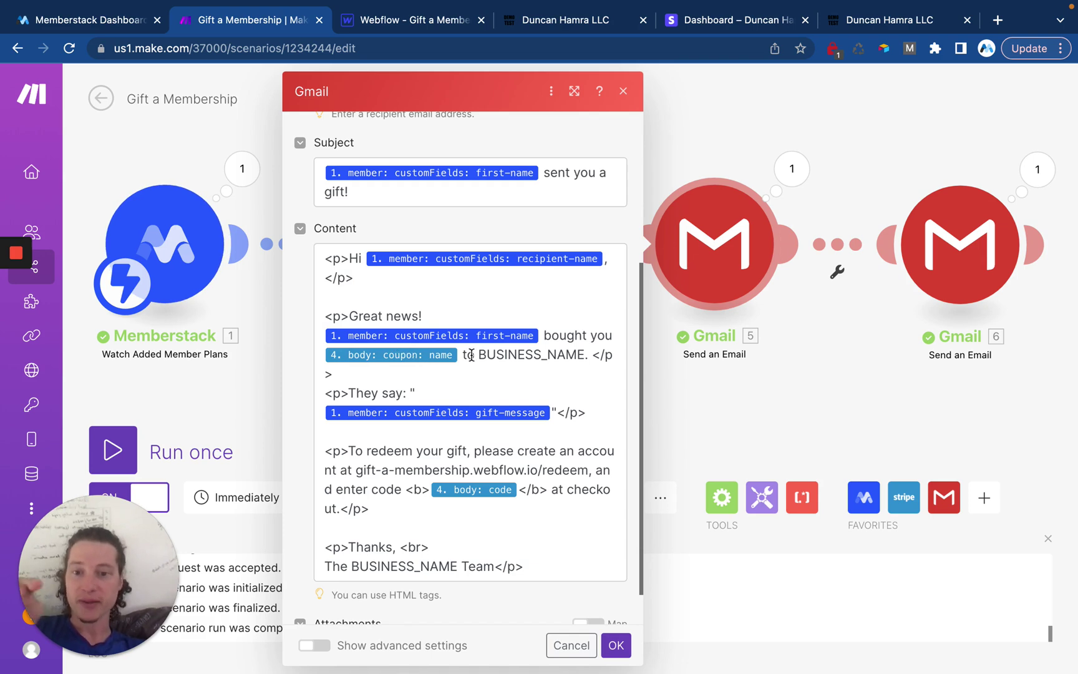
Set the coupon ID to the 12 Months Price ID copied from Memberstack.
left_click(723, 19)
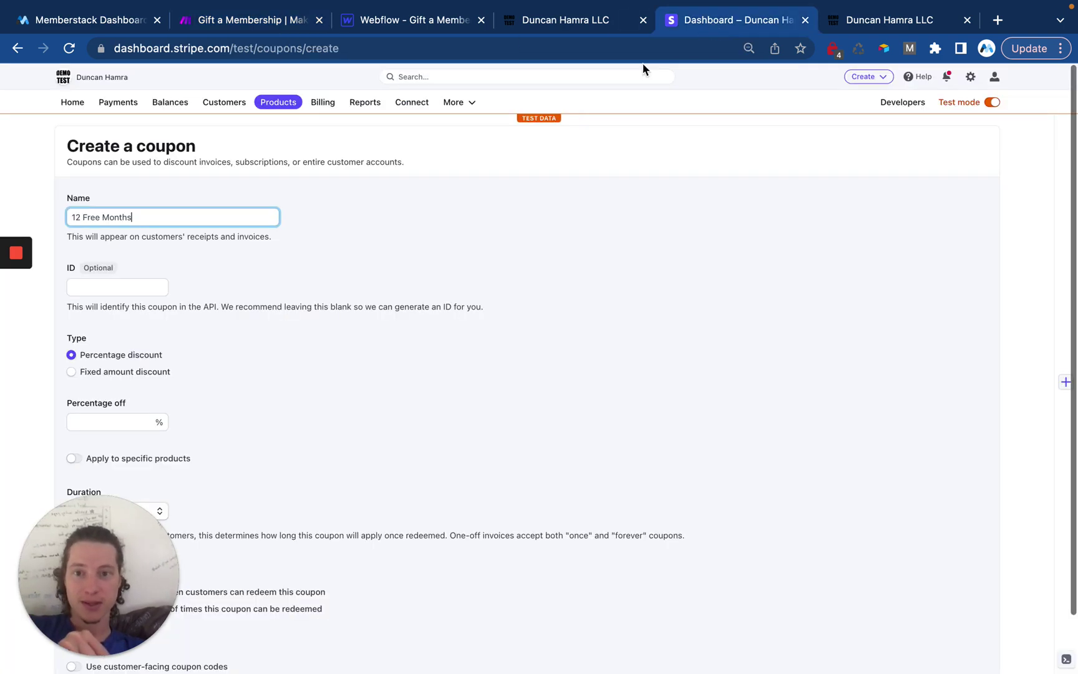
scroll(166, 256, "down", 1)
left_click(117, 277)
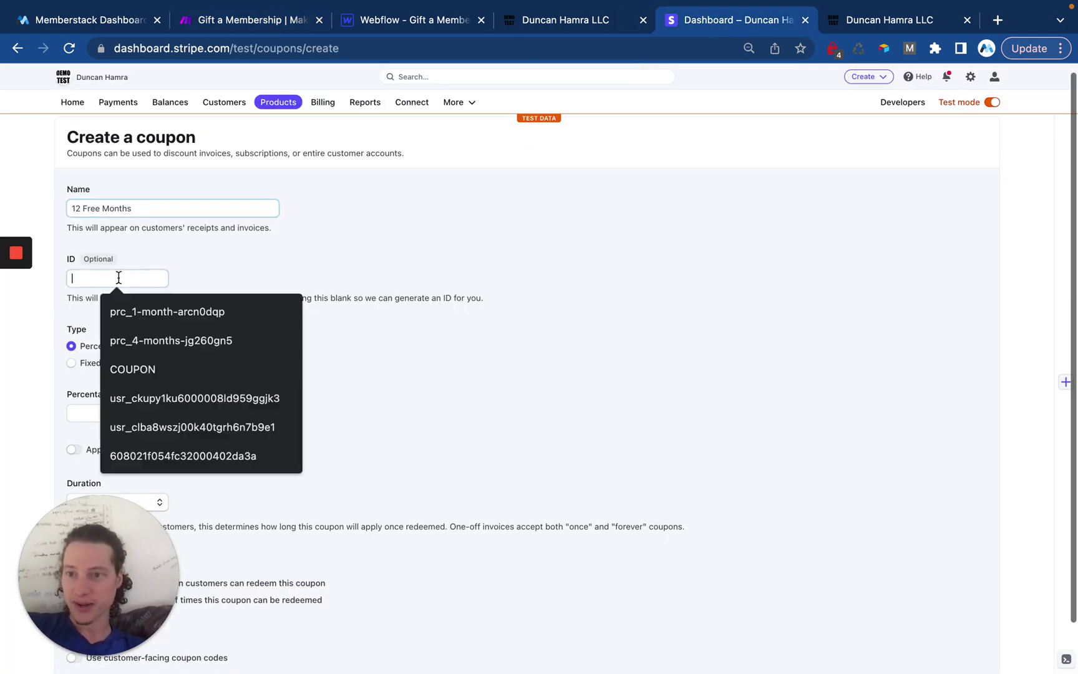
left_click(194, 271)
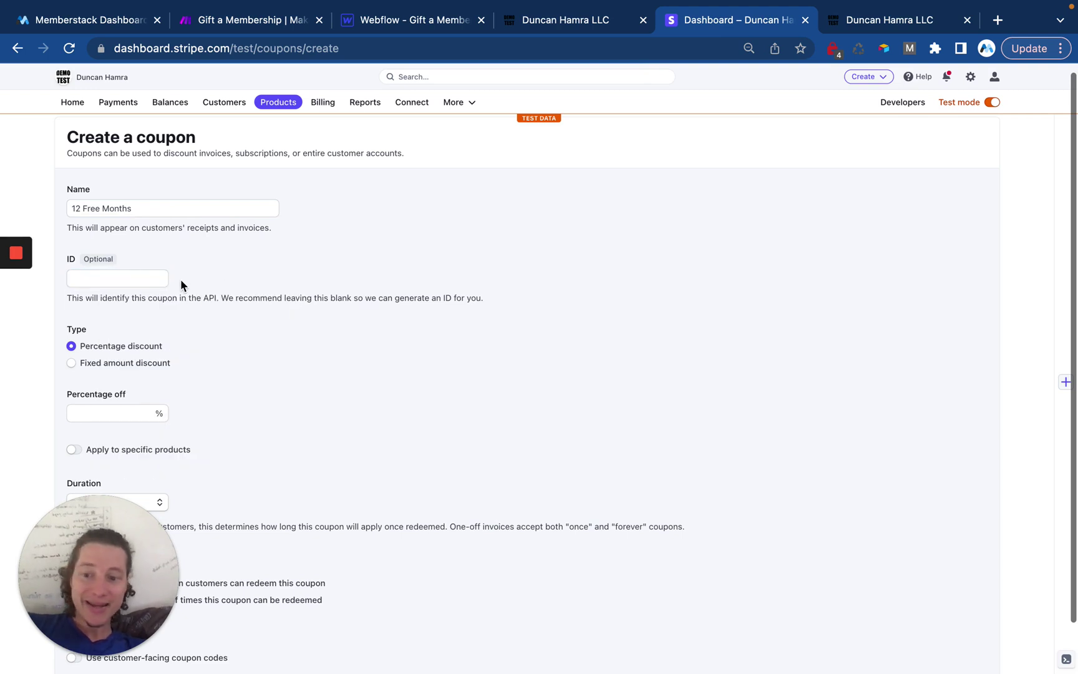
left_click(147, 280)
key("super+v")
left_click(205, 278)
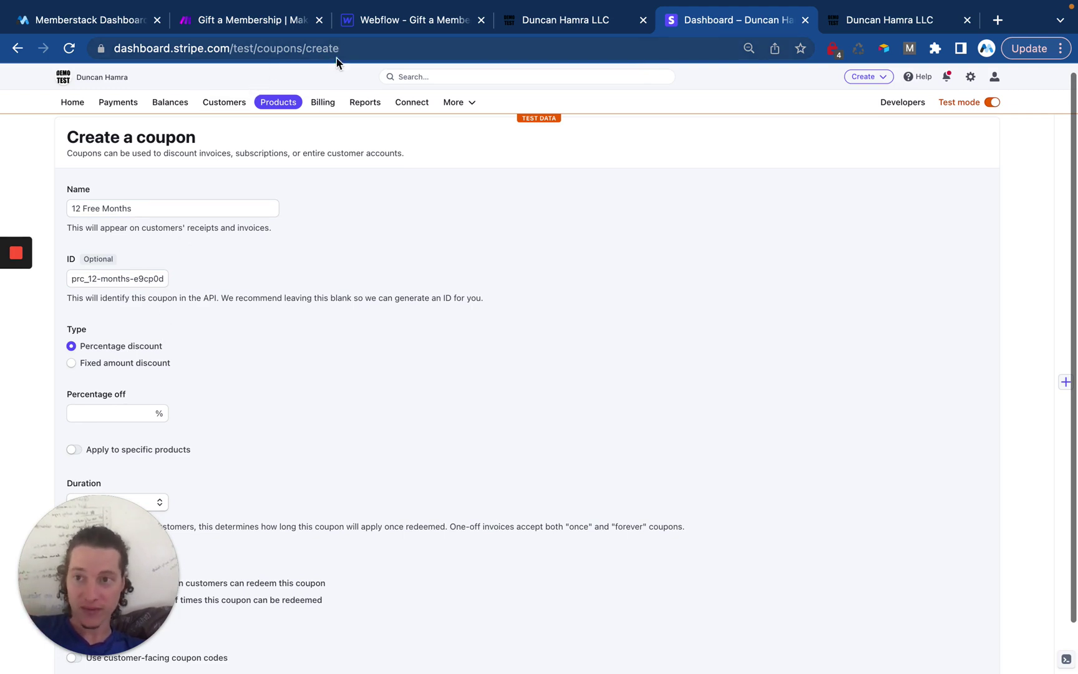
left_click(113, 19)
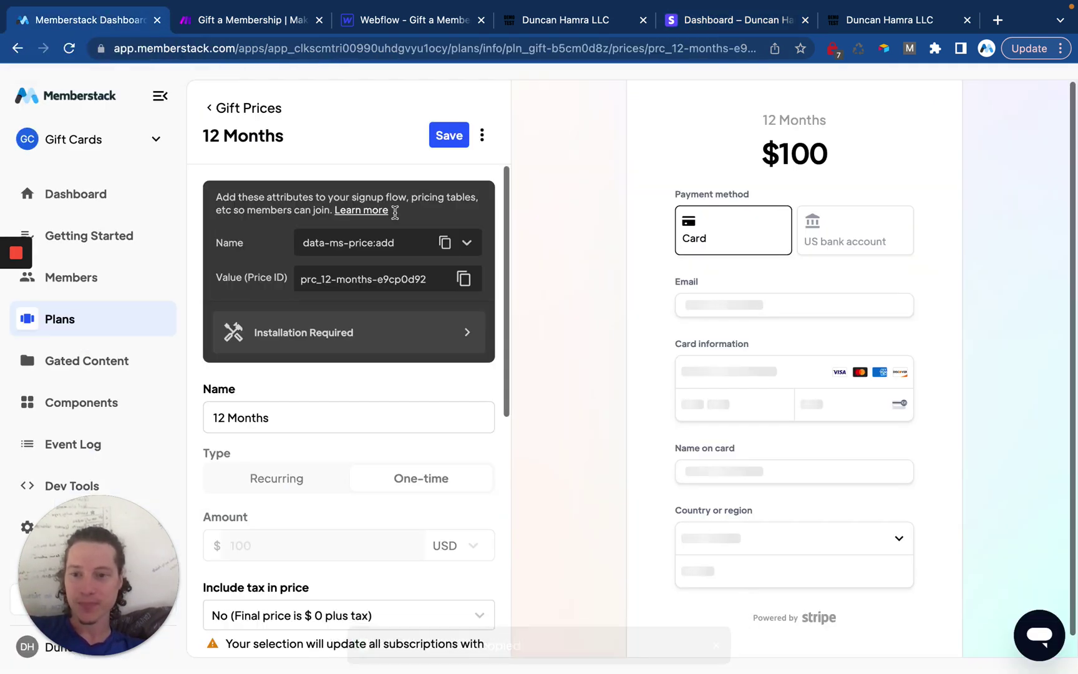
left_click(463, 279)
left_click(686, 19)
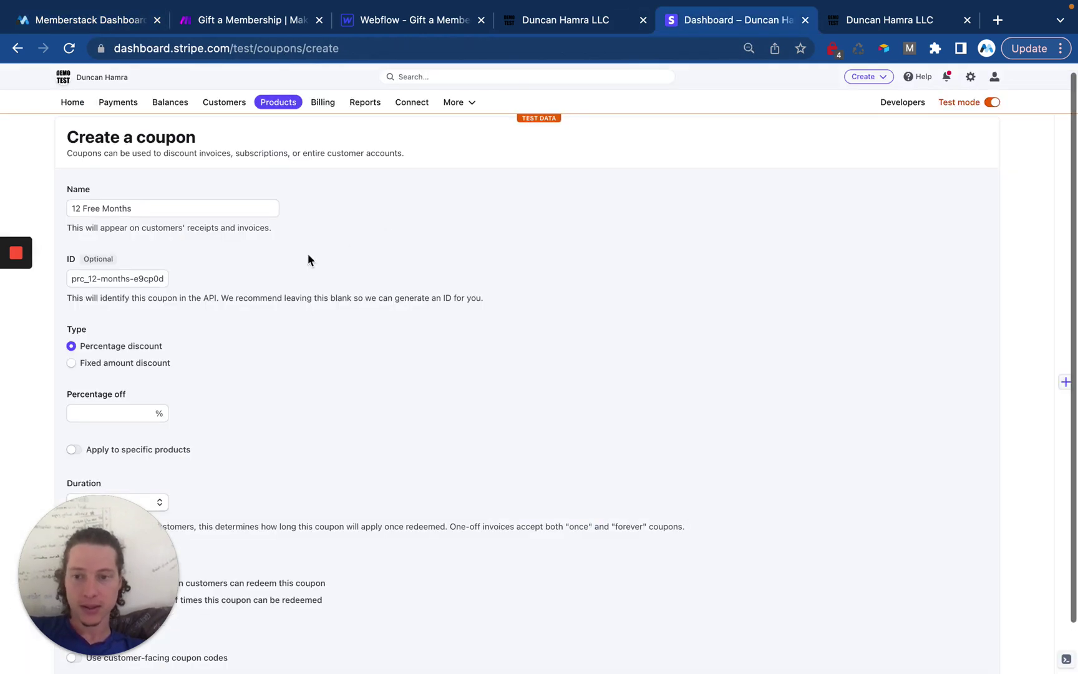
triple_click(134, 277)
key("super+v")
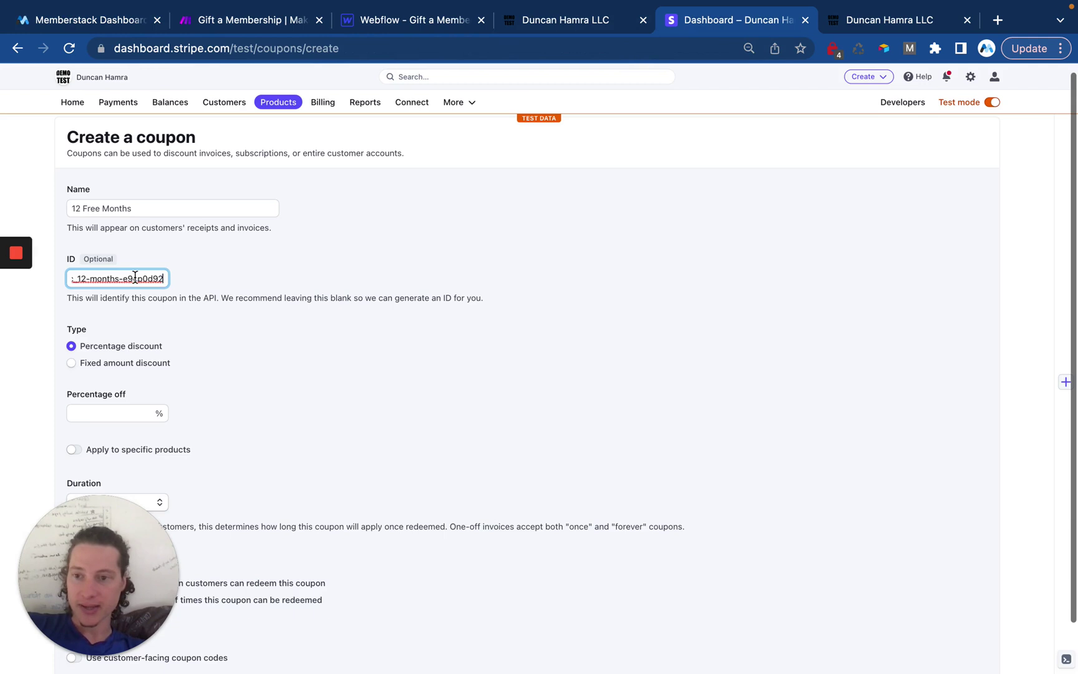
left_click(268, 267)
Make it 100% off for multiple months (12), enable customer-facing codes, and create it.
scroll(187, 331, "down", 1)
left_click(102, 358)
type("100")
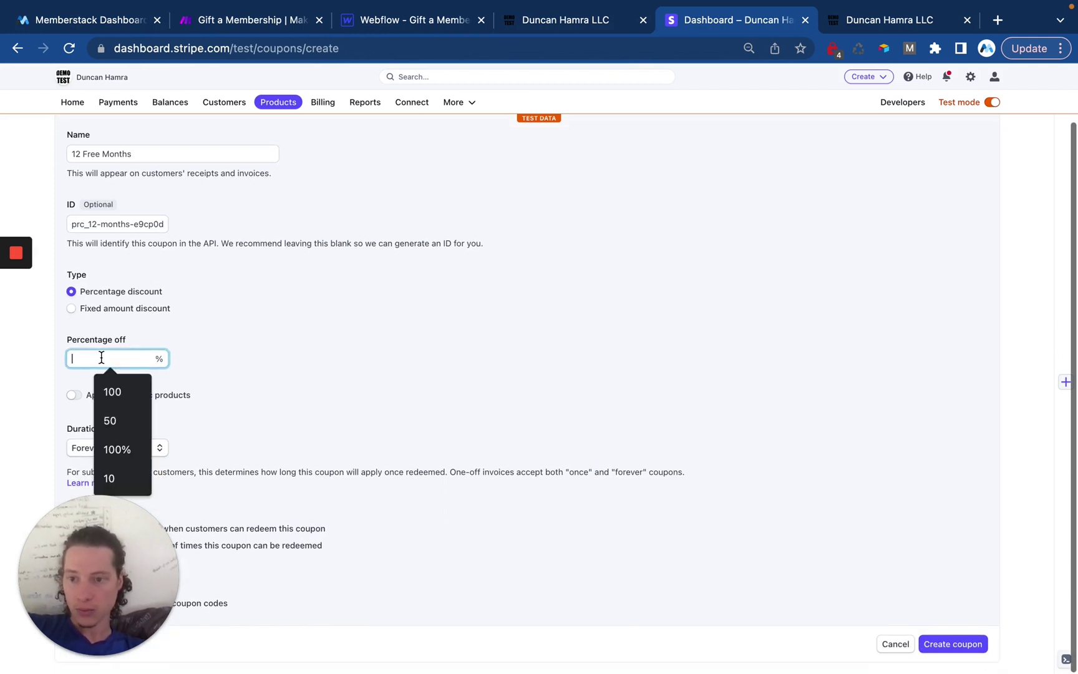
left_click(324, 337)
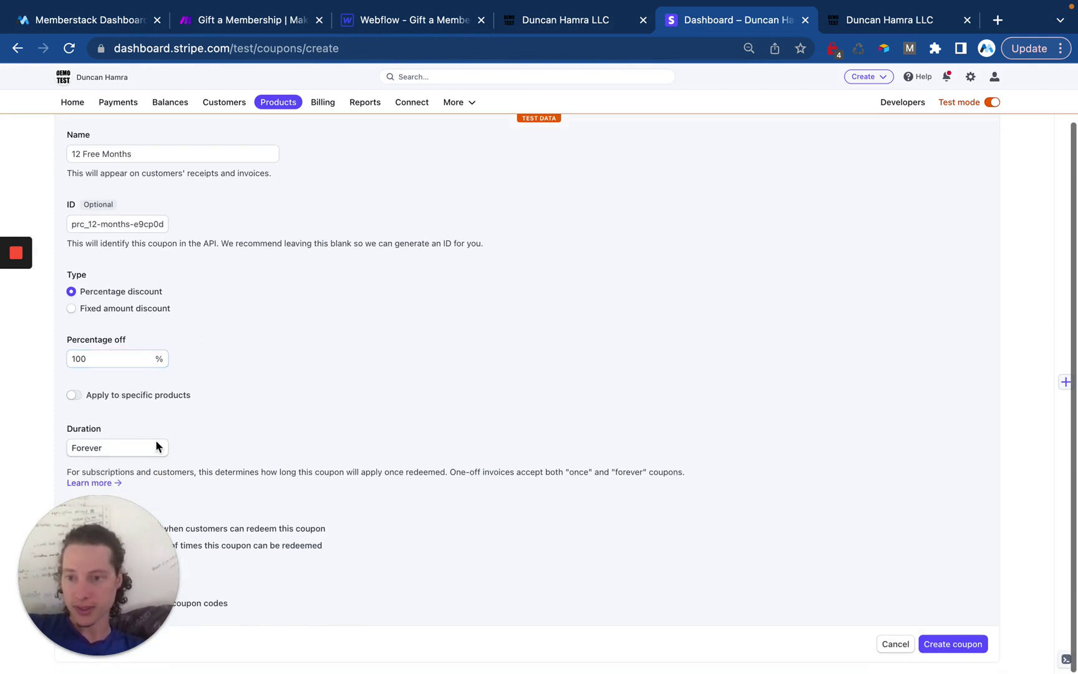
left_click(118, 454)
left_click(111, 478)
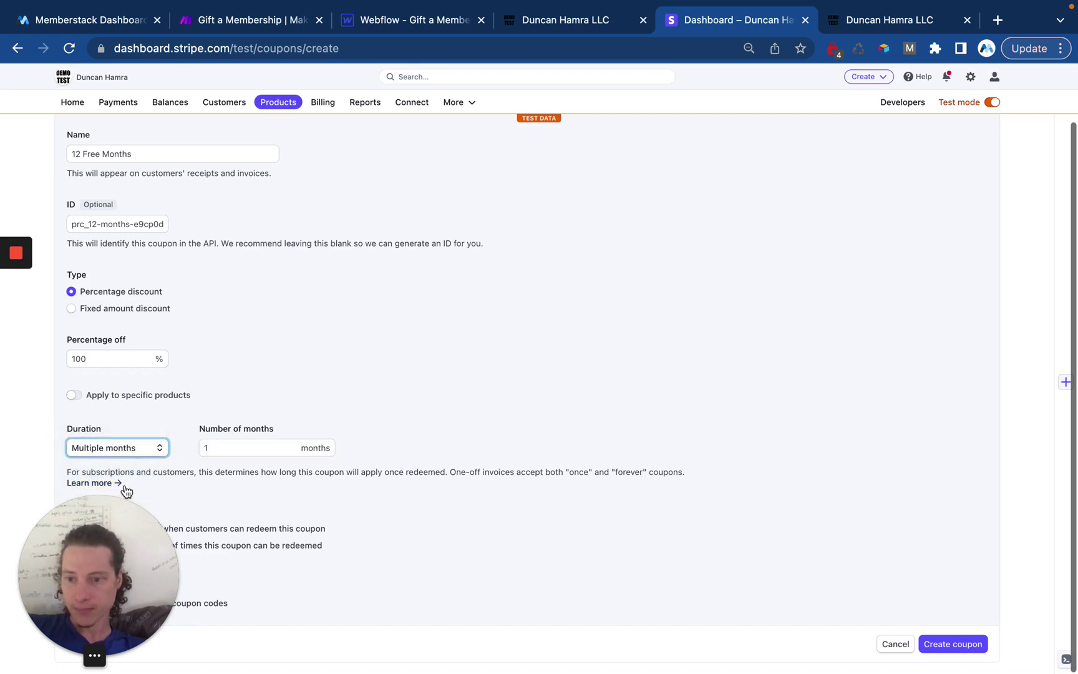
left_click(226, 449)
type("2")
left_click(411, 378)
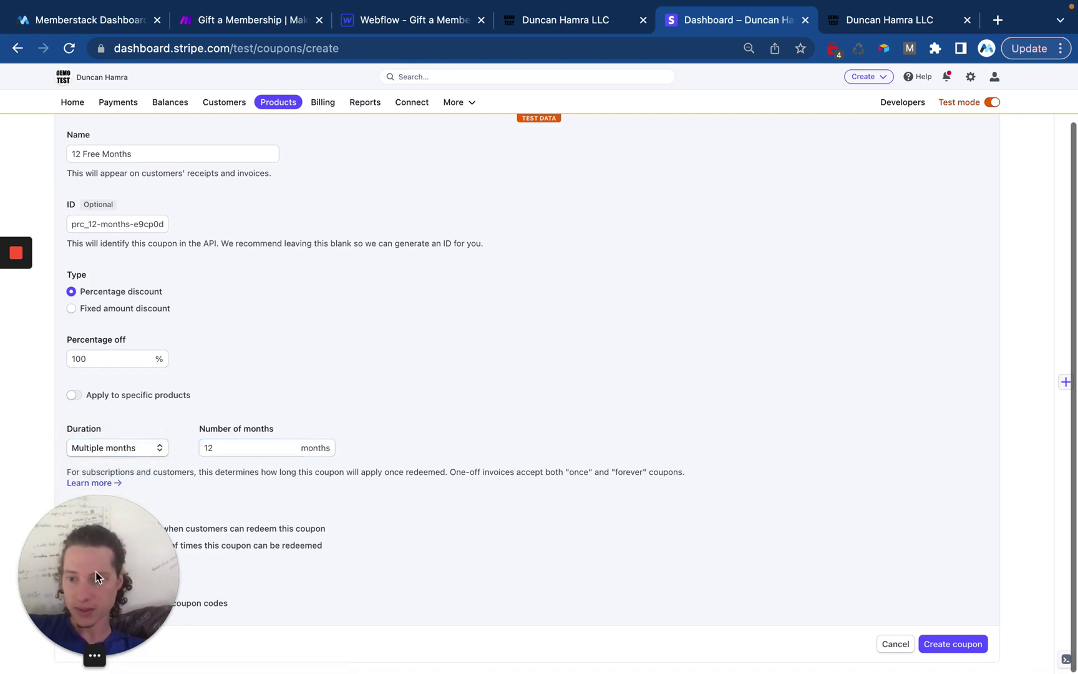
left_click_drag(98, 575, 779, 474)
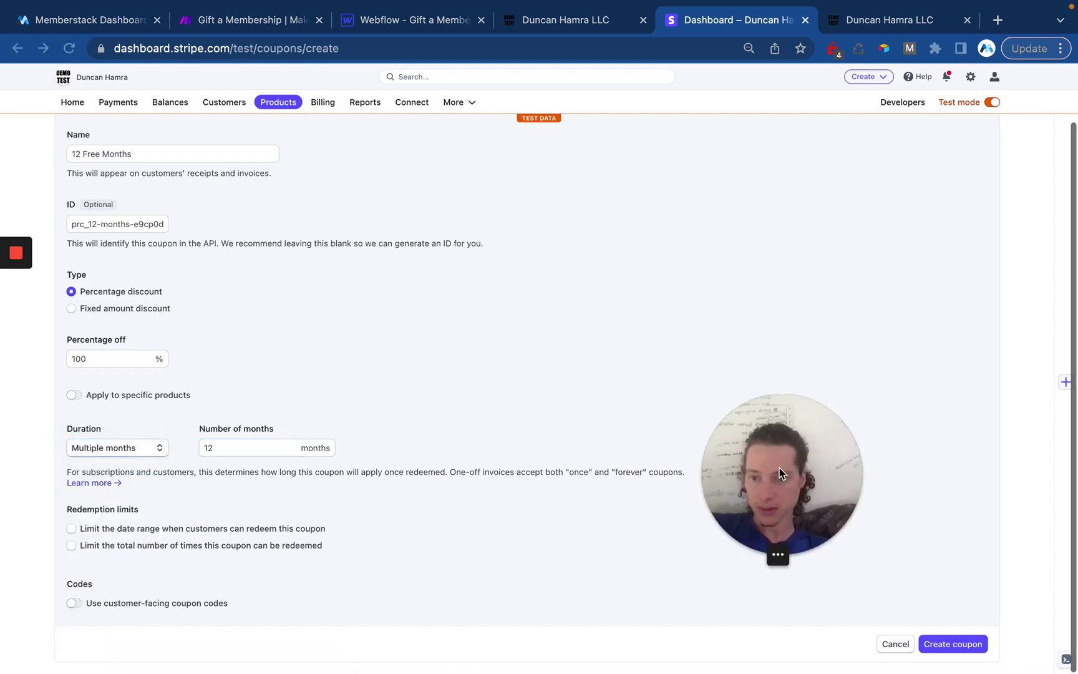
left_click(157, 603)
scroll(475, 527, "down", 4)
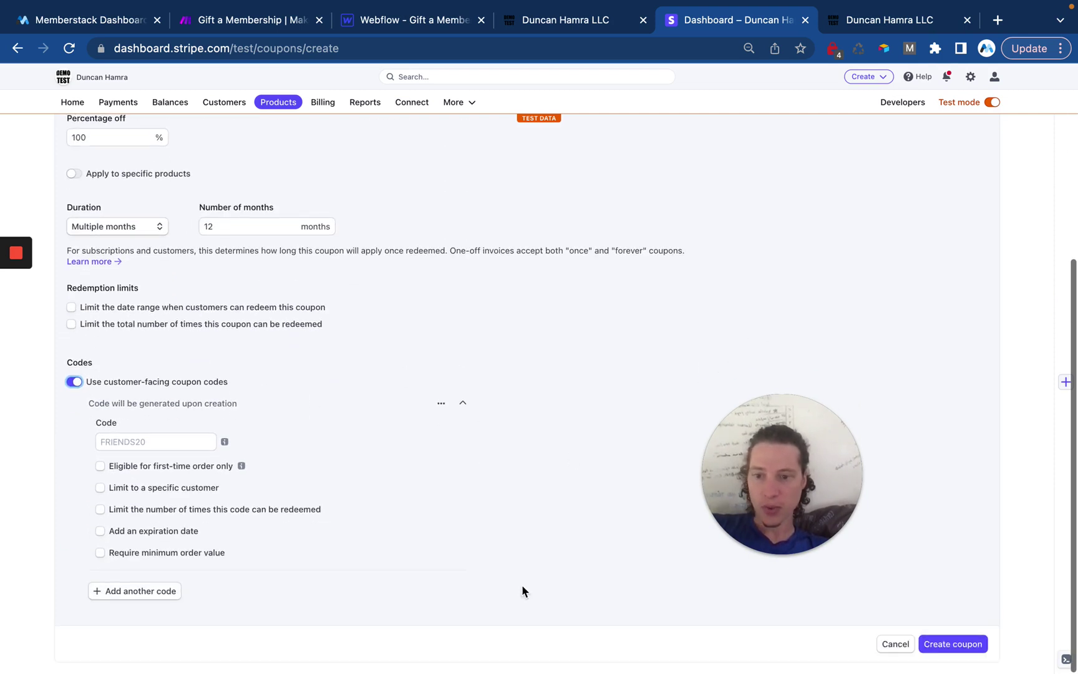
left_click(958, 644)
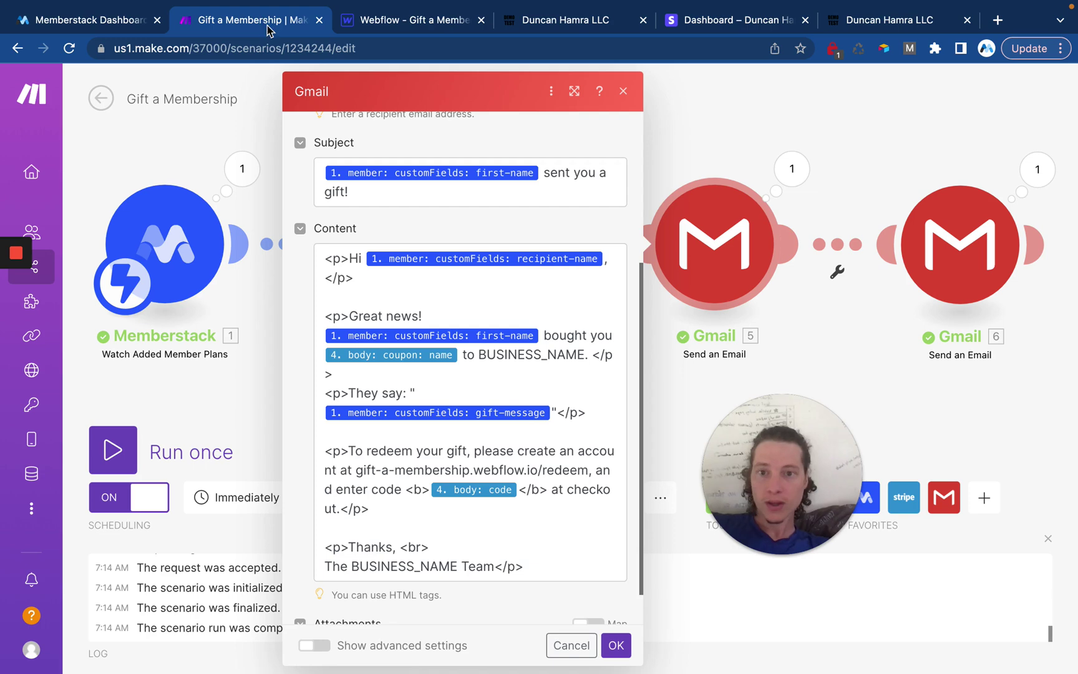
Check that the Stripe module body sends priceId as coupon with max_redemptions=1.
left_click(256, 20)
left_click(782, 150)
left_click(366, 337)
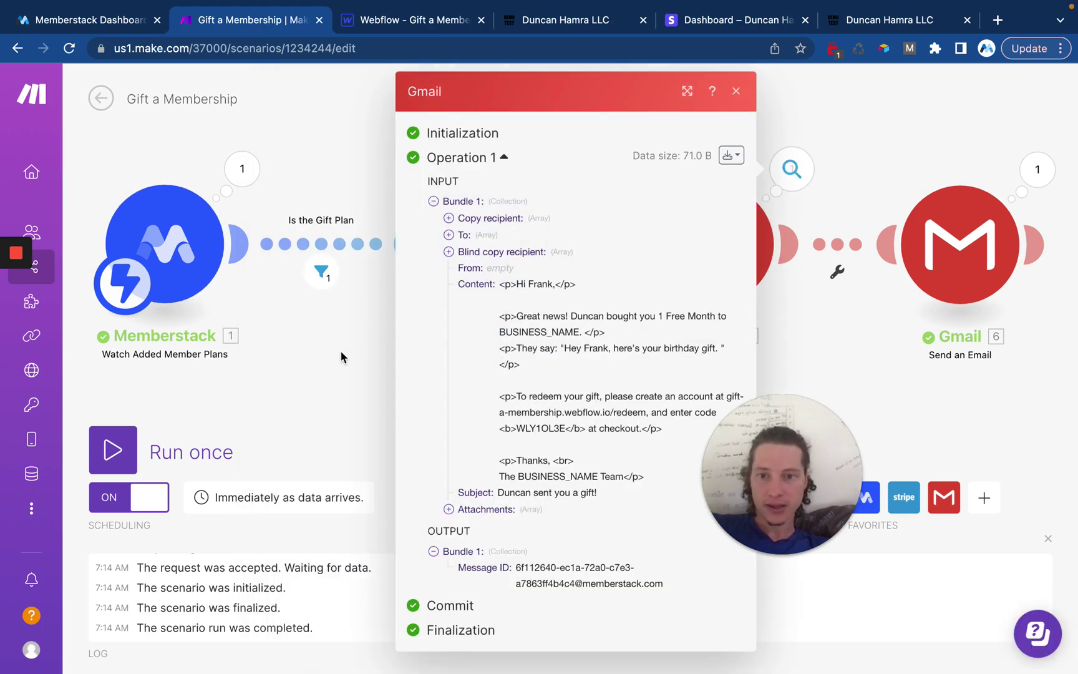
left_click(462, 273)
scroll(765, 480, "down", 2)
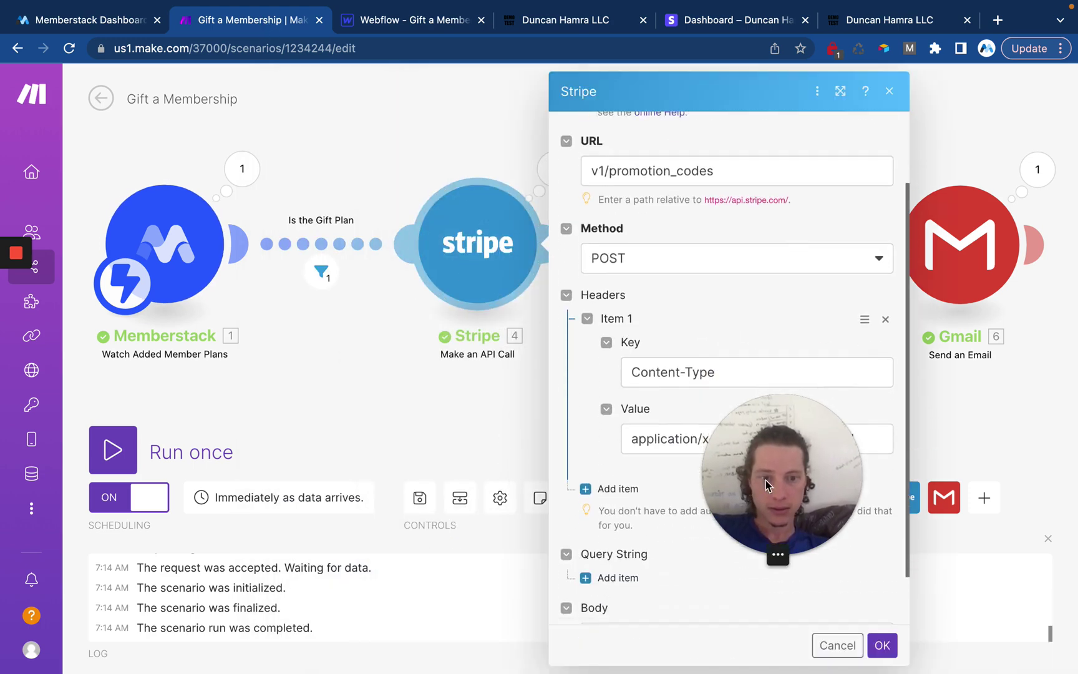
scroll(708, 575, "down", 1)
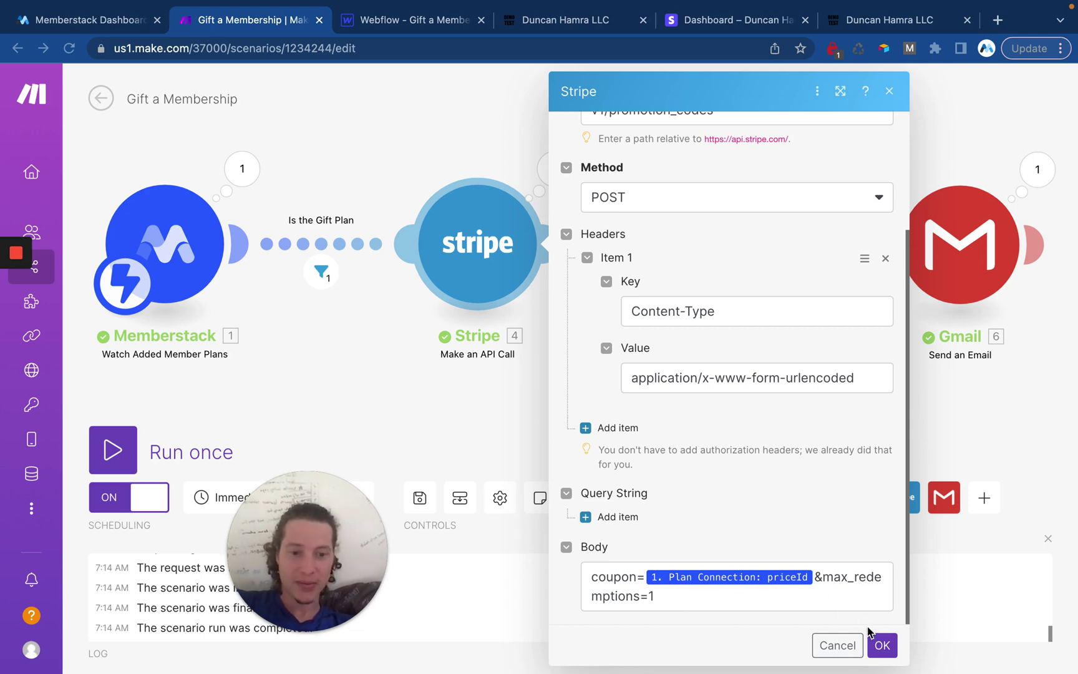
left_click(882, 645)
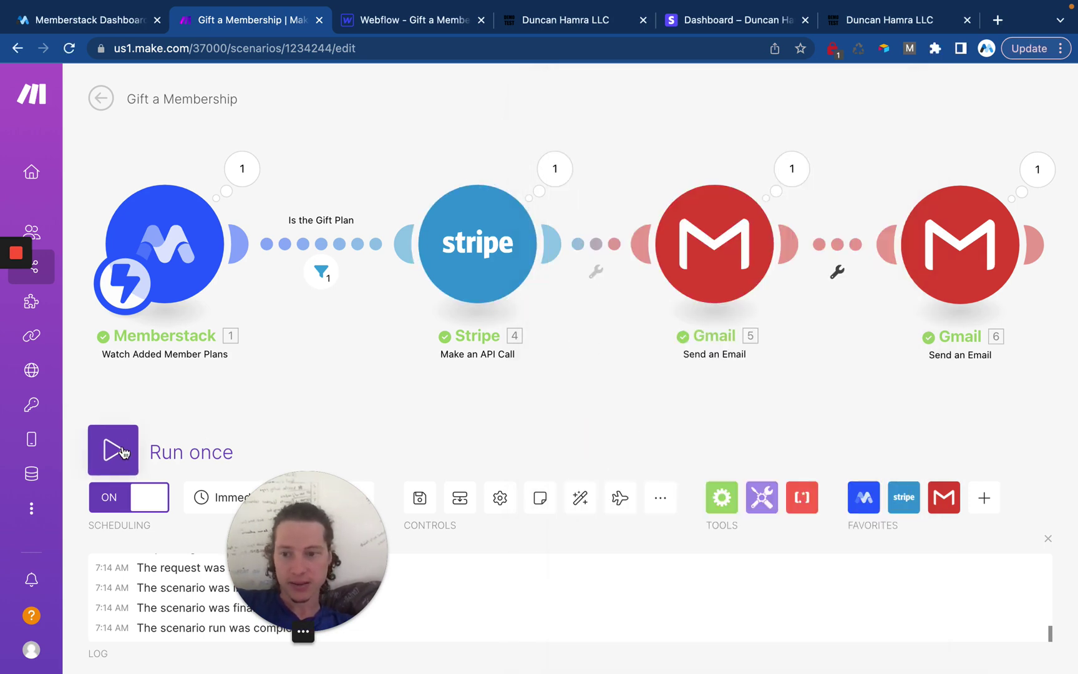
Run the Make scenario once, then pay the $100.00 gift in Stripe test checkout.
left_click(112, 449)
left_click(529, 23)
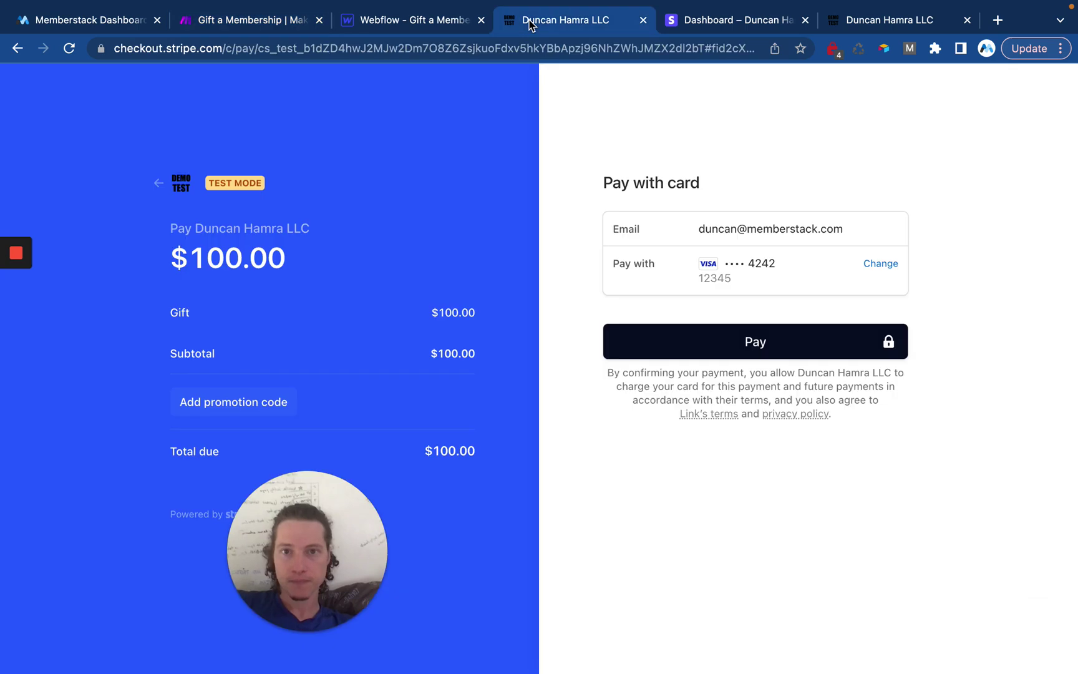
left_click_drag(310, 481, 918, 456)
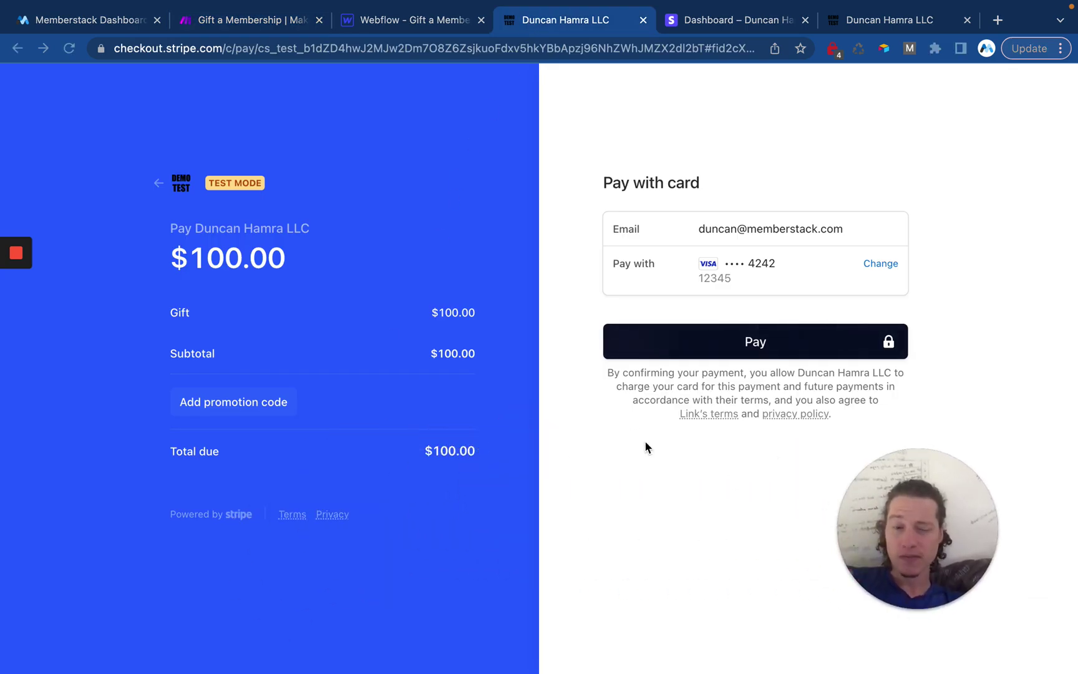
left_click(711, 345)
left_click(769, 343)
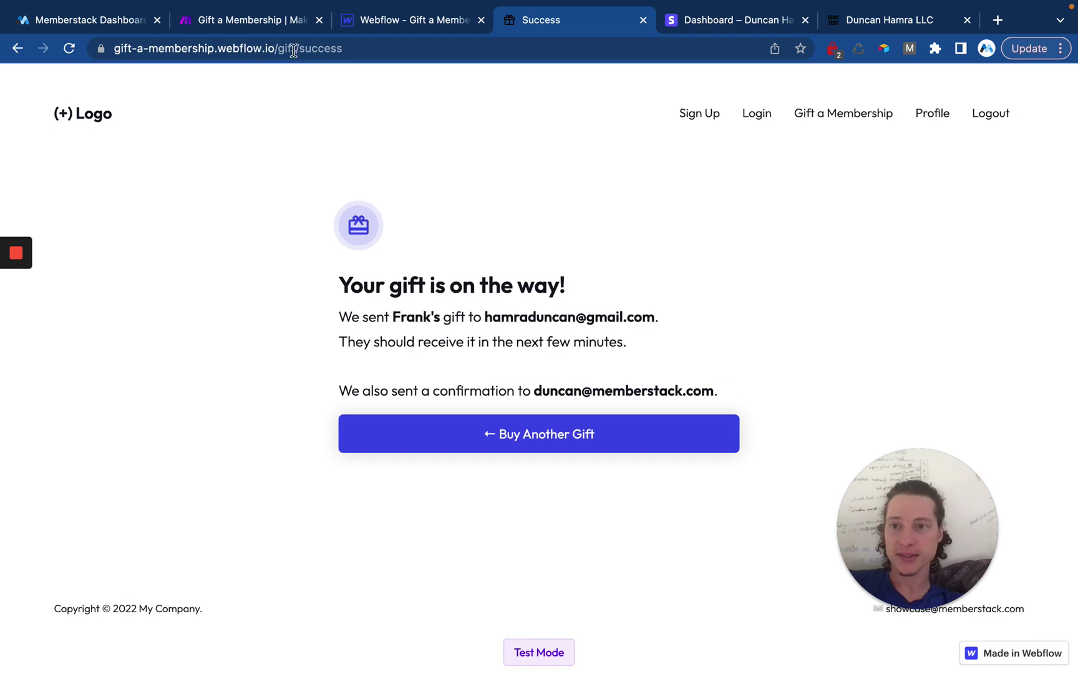
Check the Make run, then read the 12 Free Months gift email and its code in Apple Mail.
left_click(281, 25)
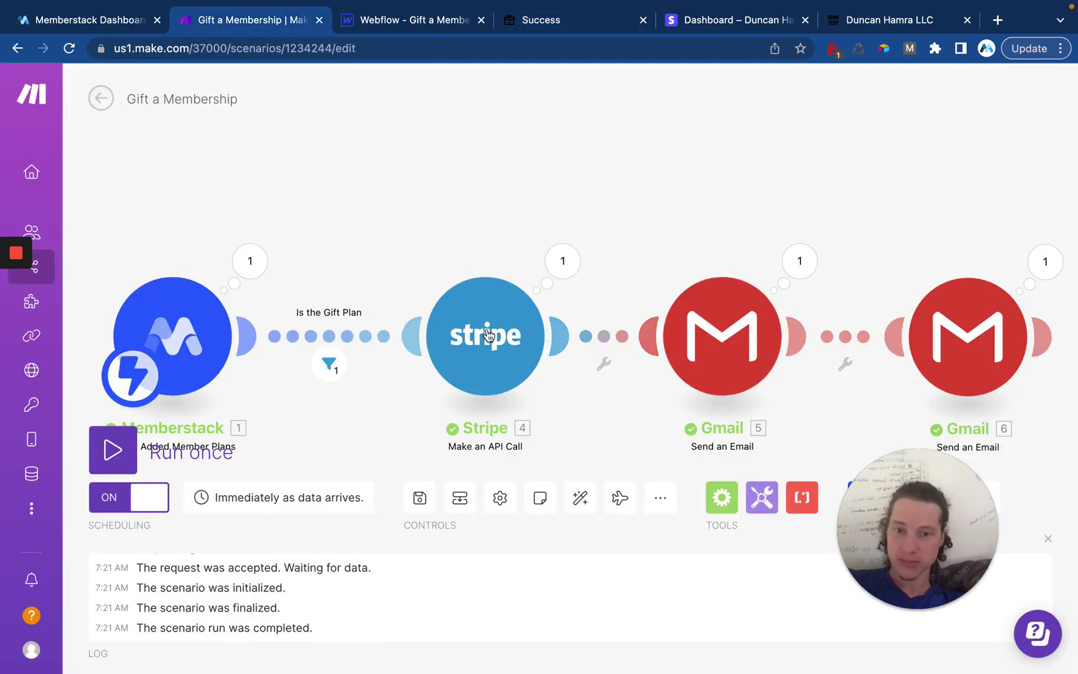
key("ctrl+Left")
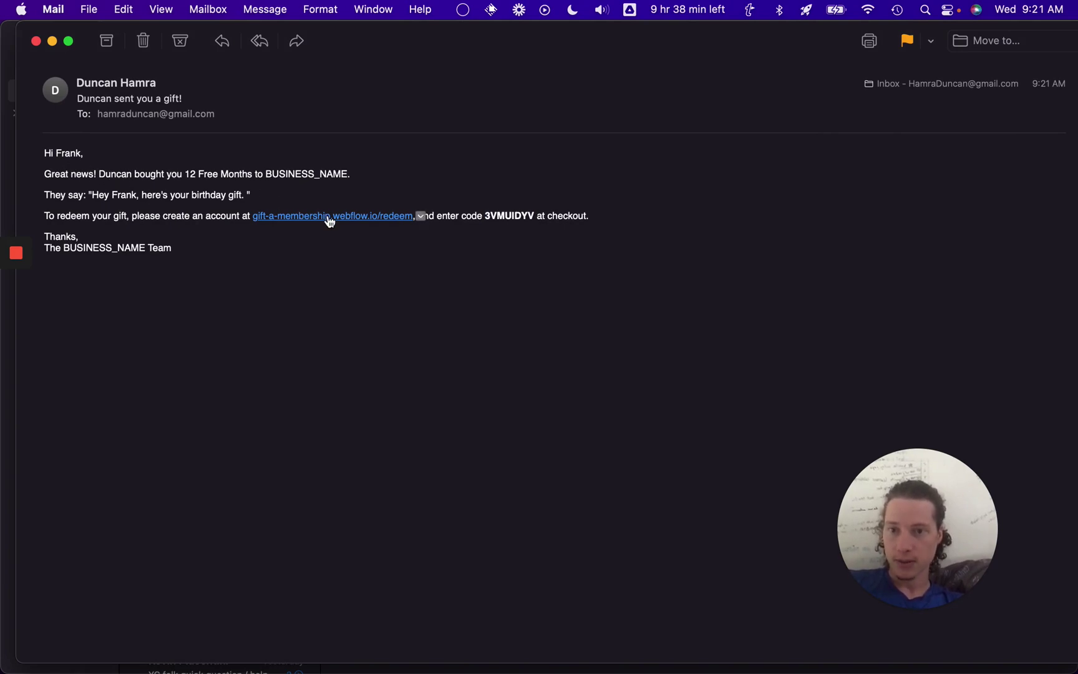
double_click(515, 216)
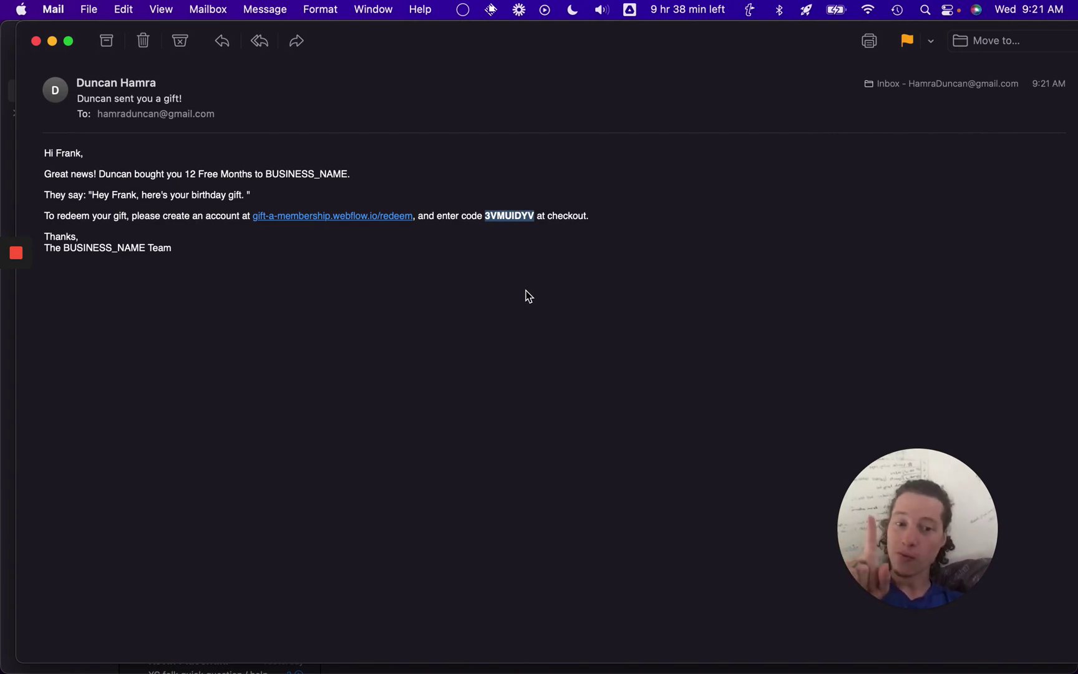
left_click(168, 294)
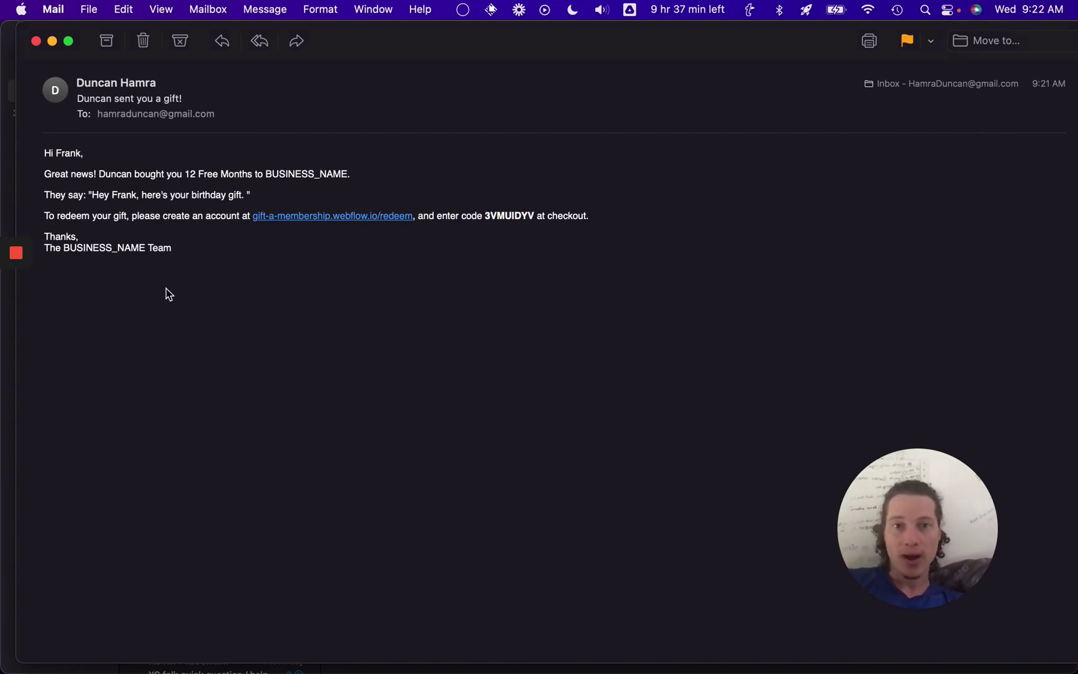
key("ctrl+Right")
Open the Signup page, then the Gift > Details page, from the Pages panel.
left_click(381, 25)
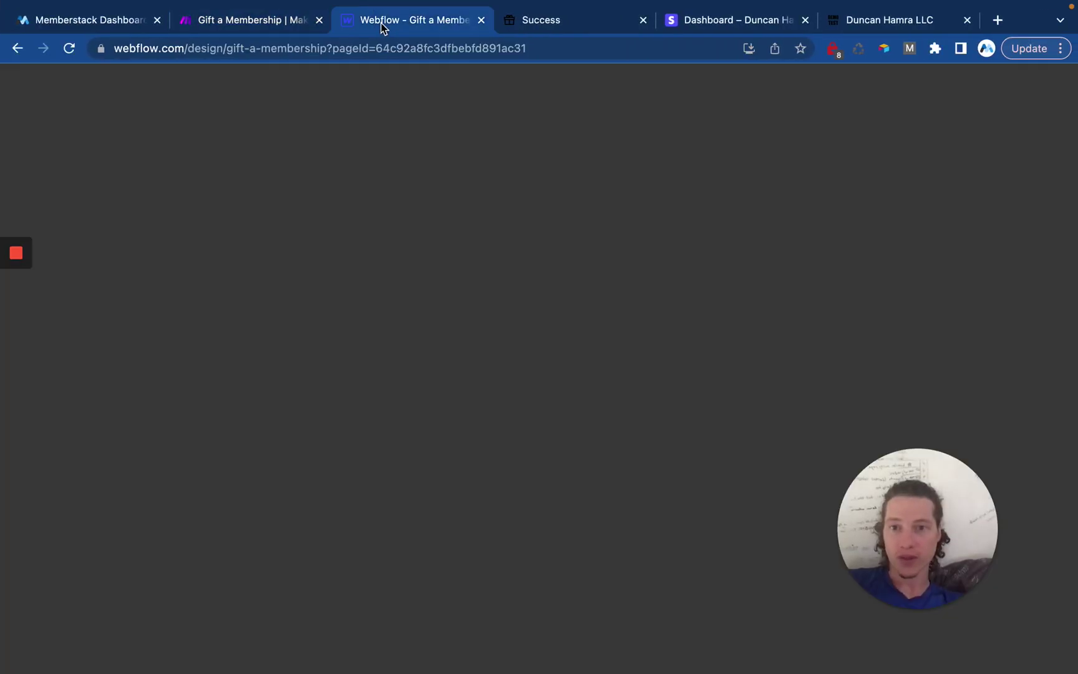
left_click(153, 131)
left_click(70, 75)
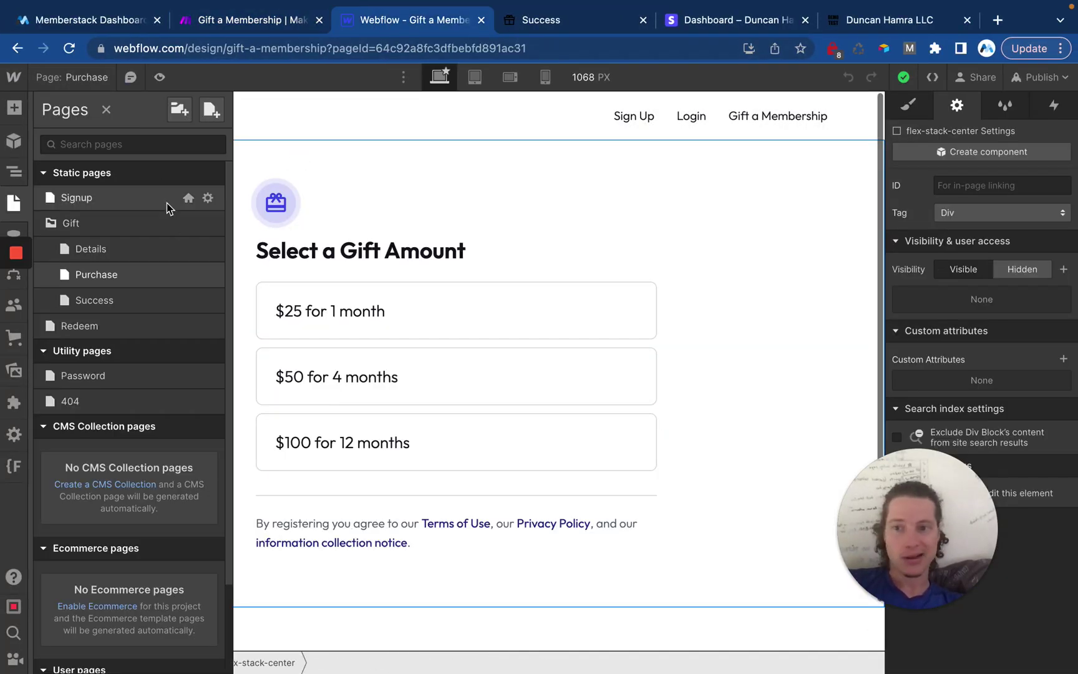
left_click(114, 206)
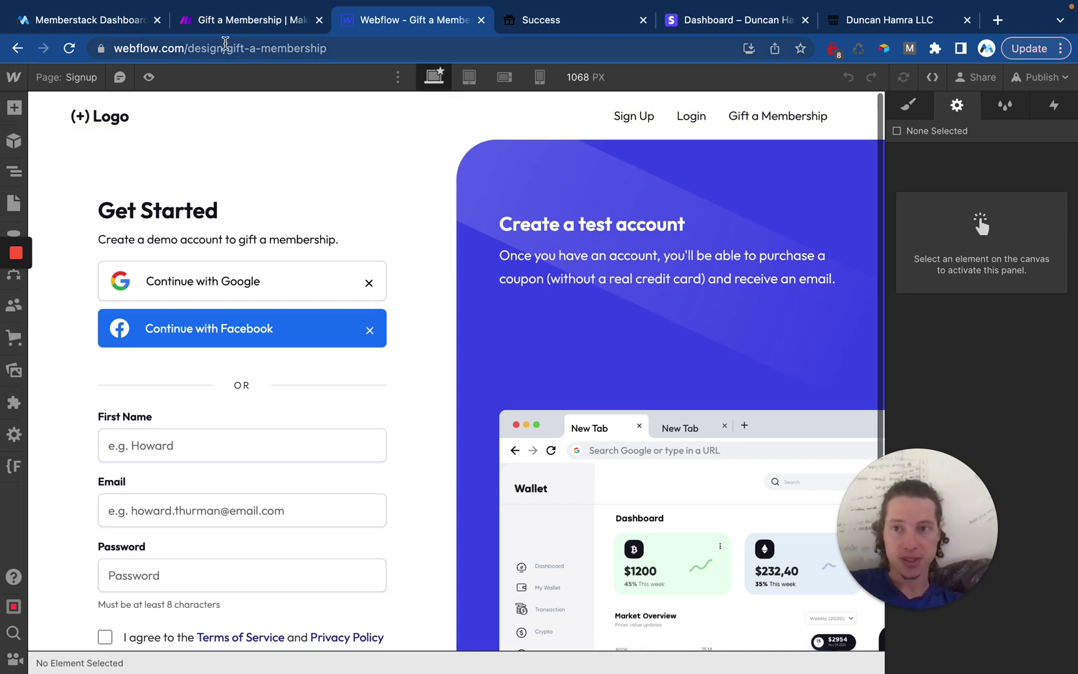
left_click(68, 76)
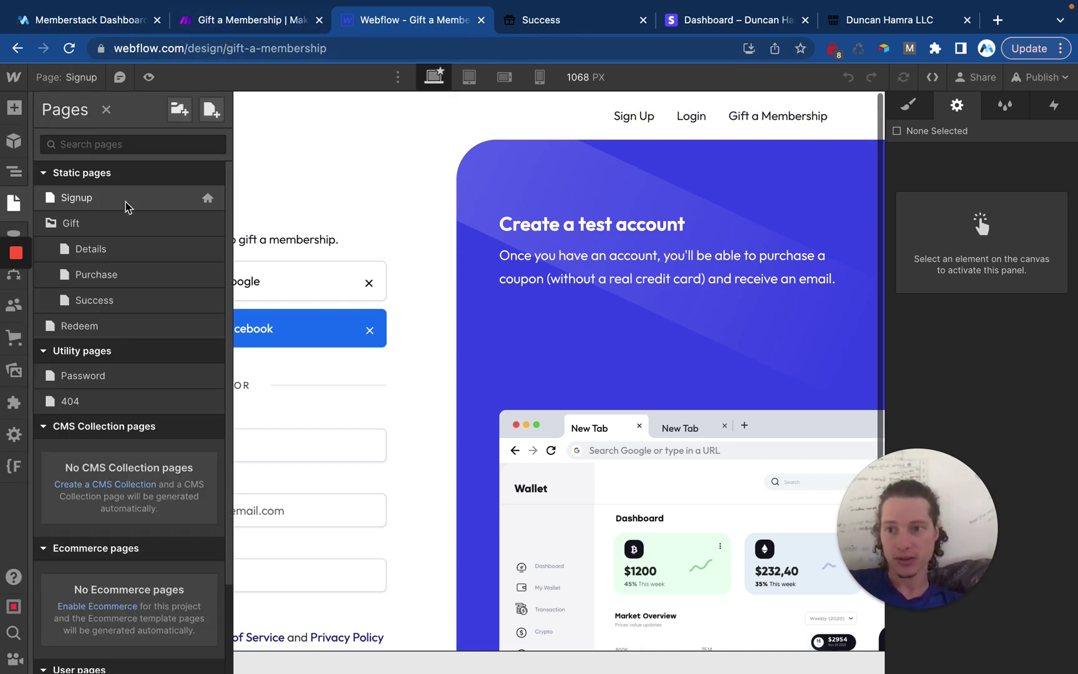
left_click(113, 249)
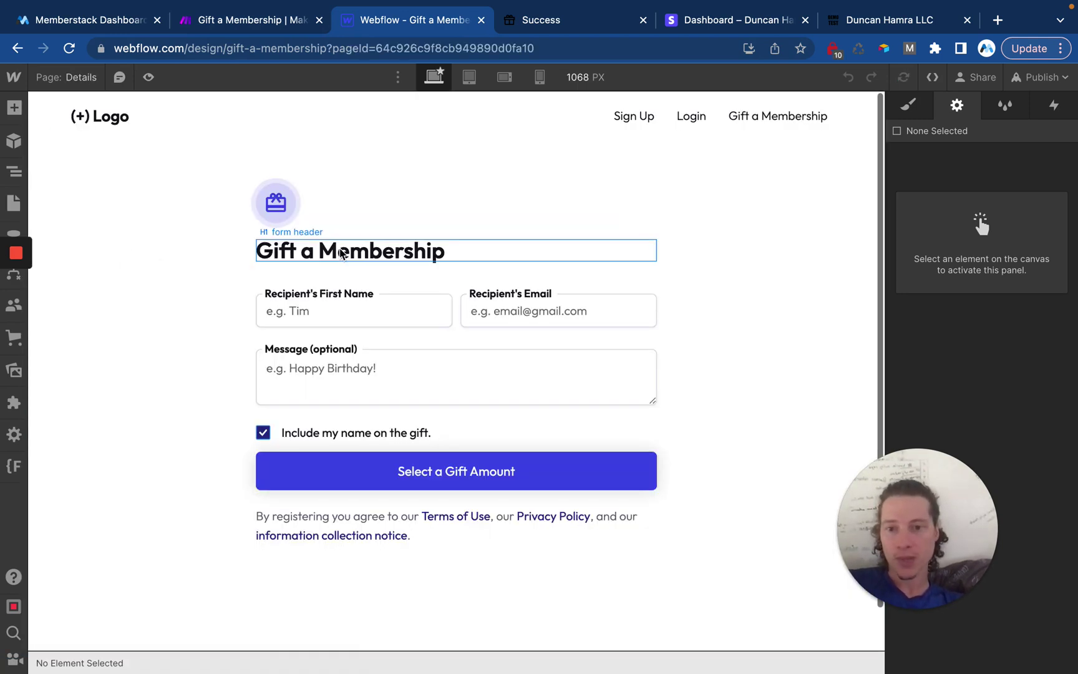
left_click(340, 252)
left_click(374, 312)
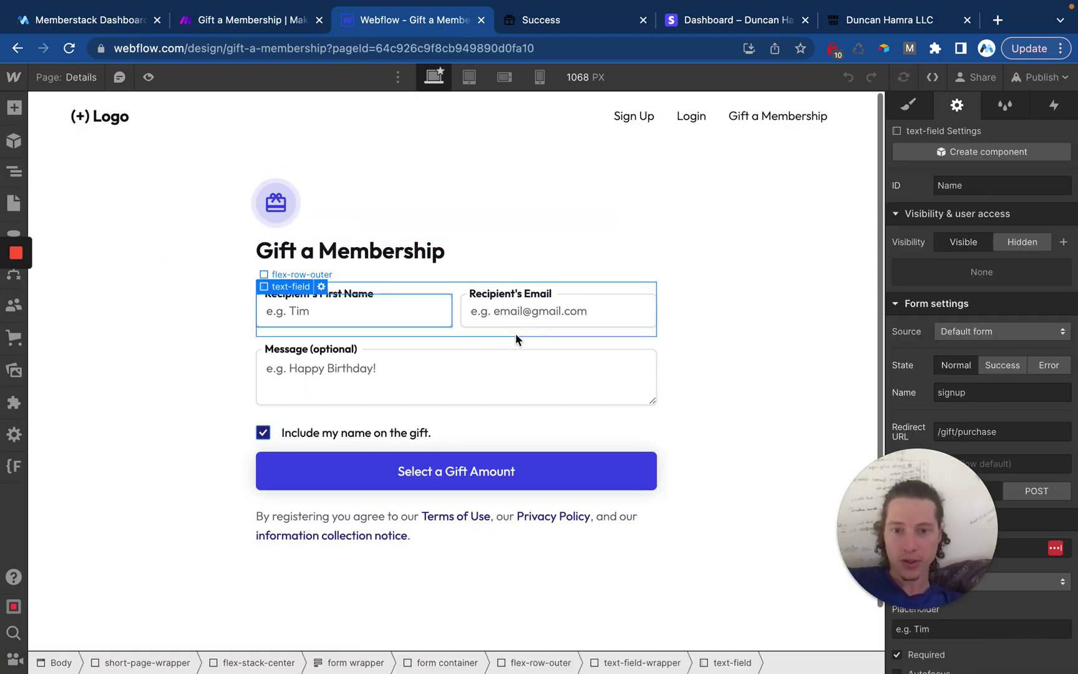
left_click(515, 334)
left_click_drag(887, 484, 768, 532)
left_click(907, 107)
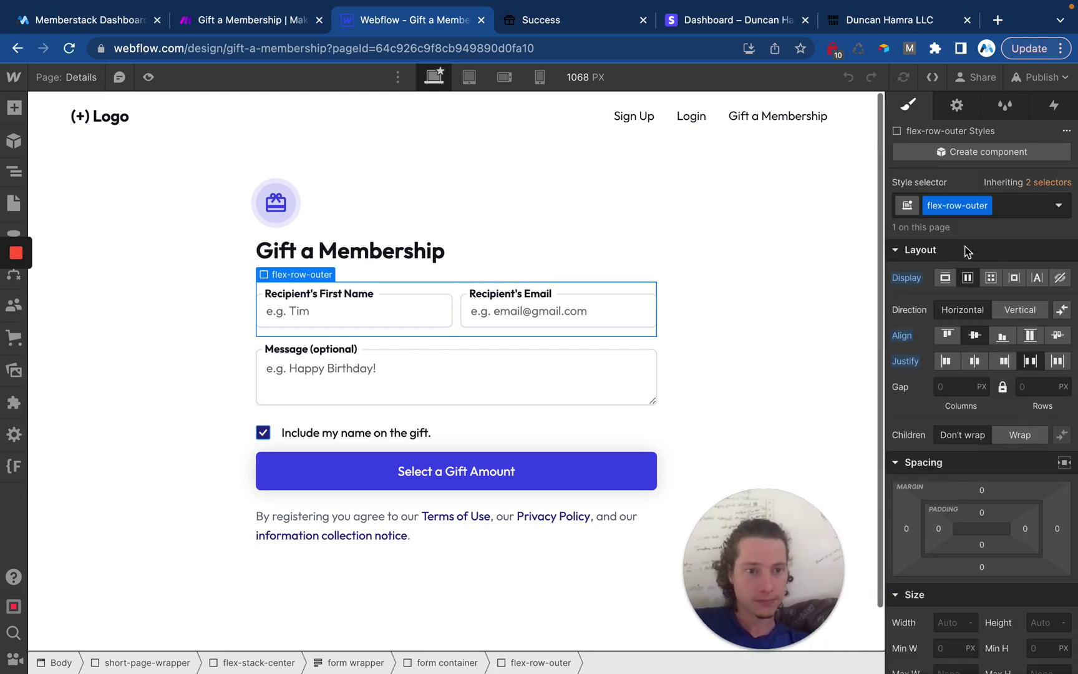
key("Left")
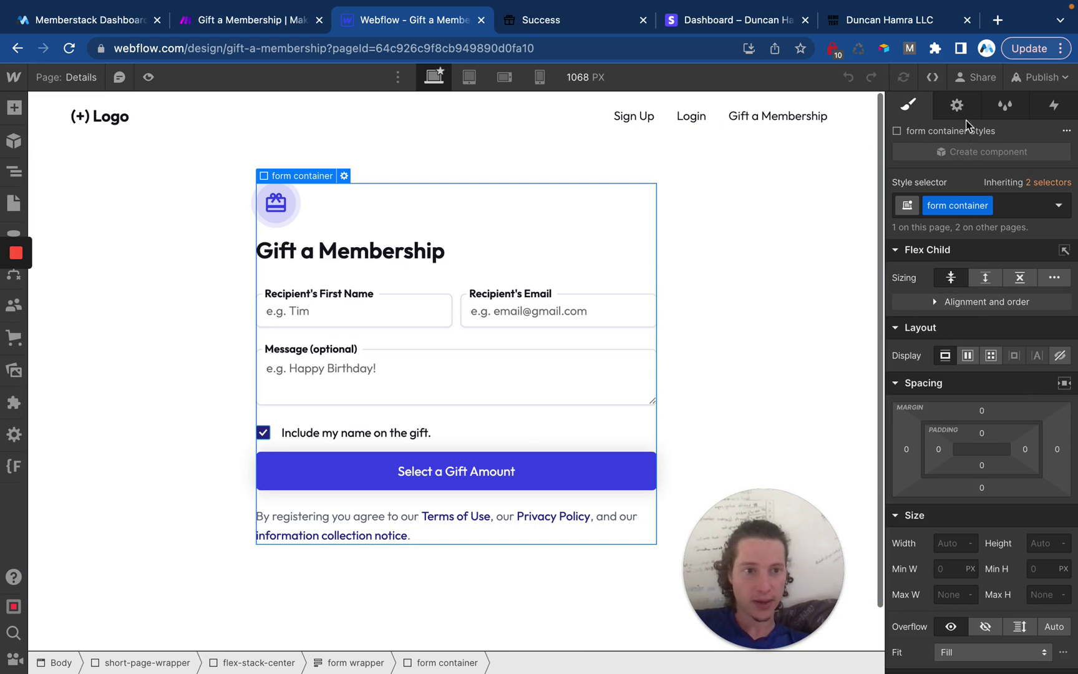
left_click(961, 111)
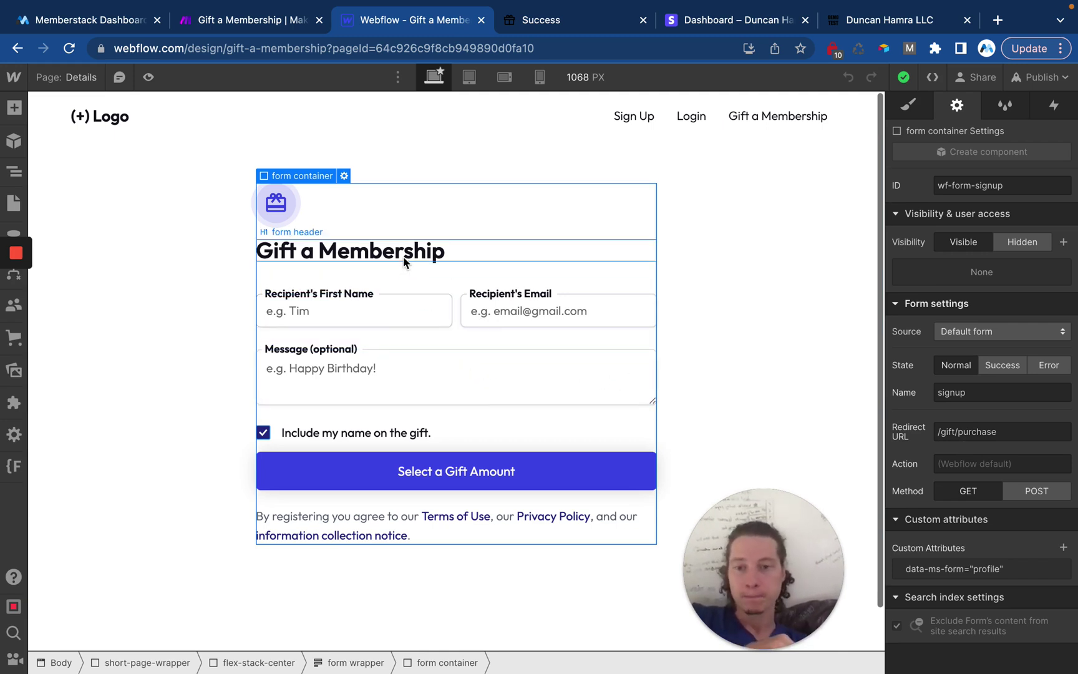
left_click(340, 306)
scroll(1005, 338, "down", 4)
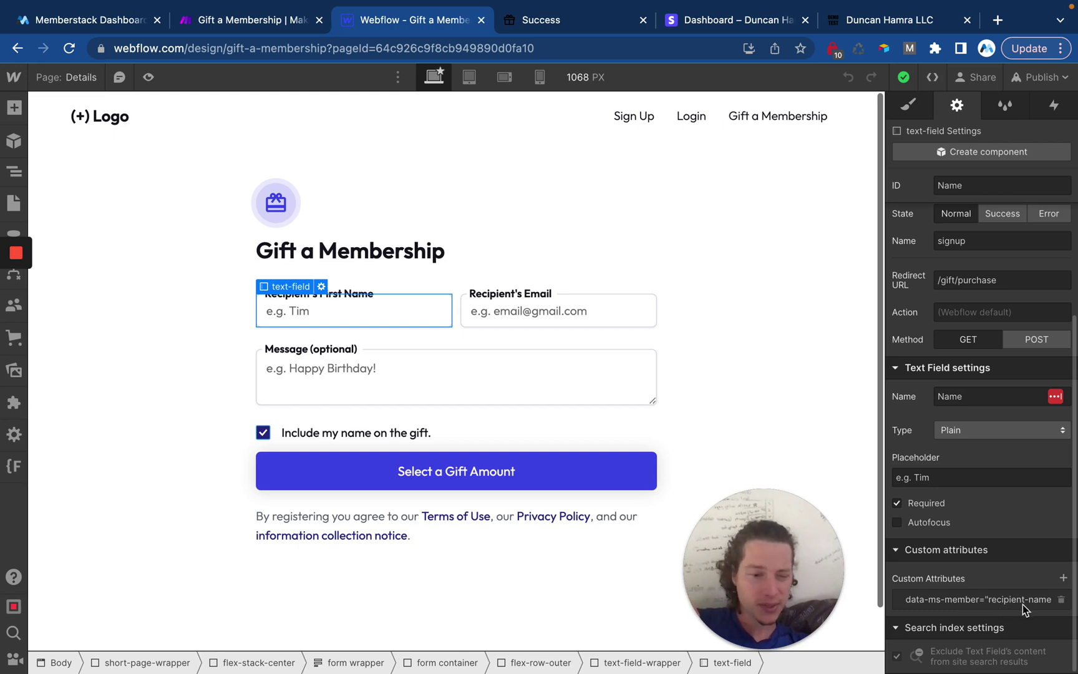
left_click(534, 308)
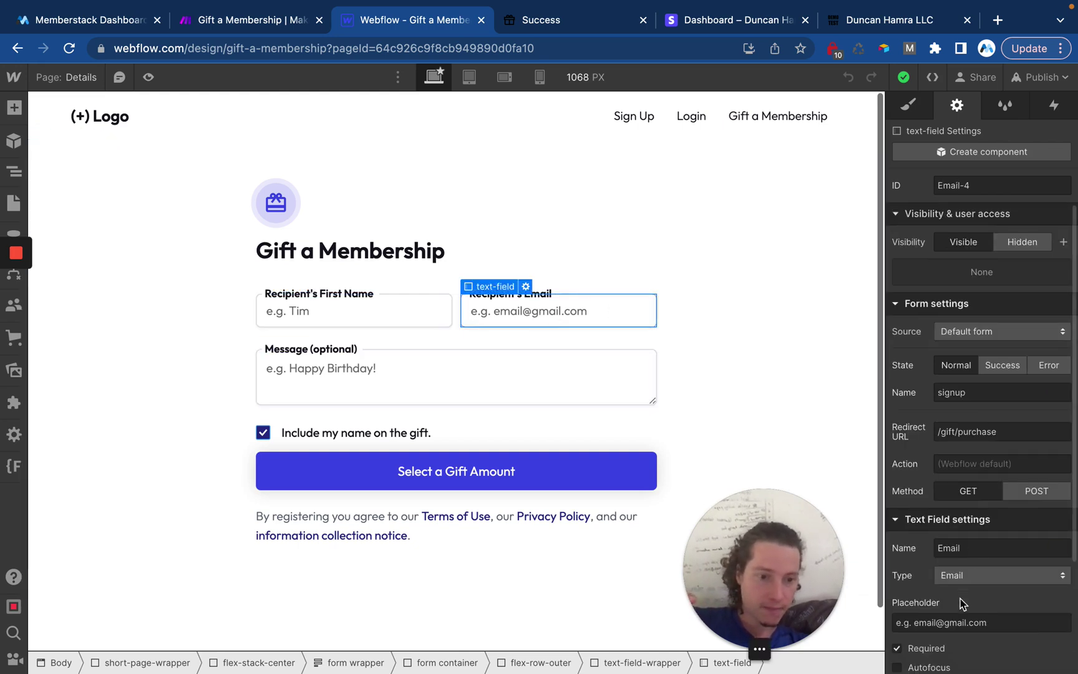
left_click(342, 378)
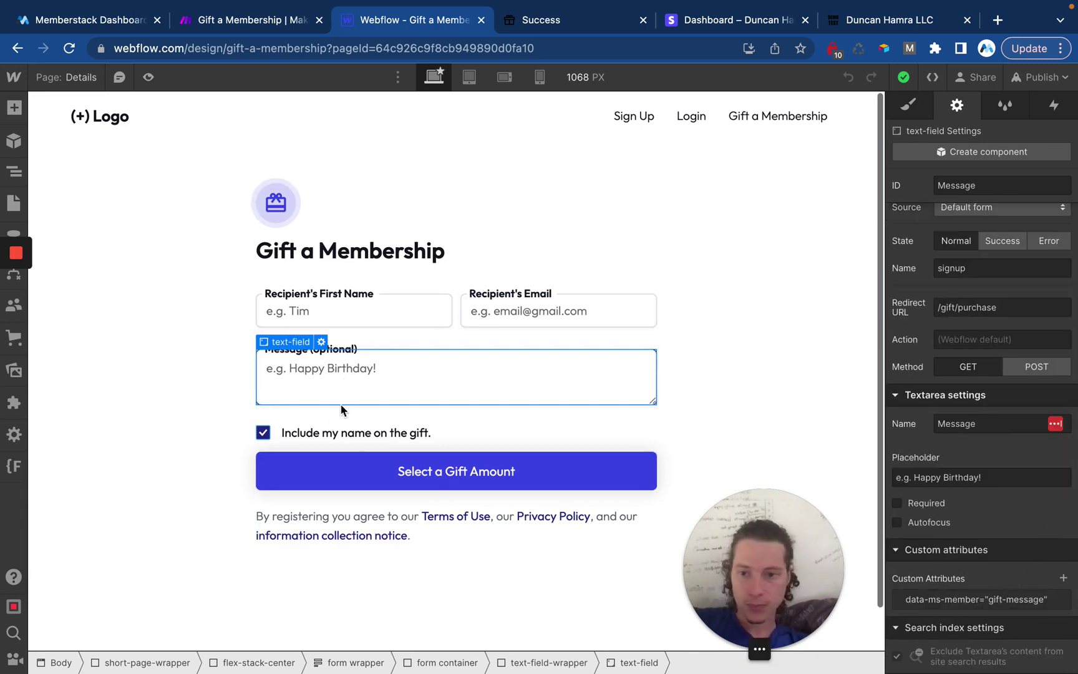
scroll(406, 411, "down", 1)
Remove the include-my-name checkbox and shorten the 'Message (optional)' label to 'Message'.
left_click(473, 413)
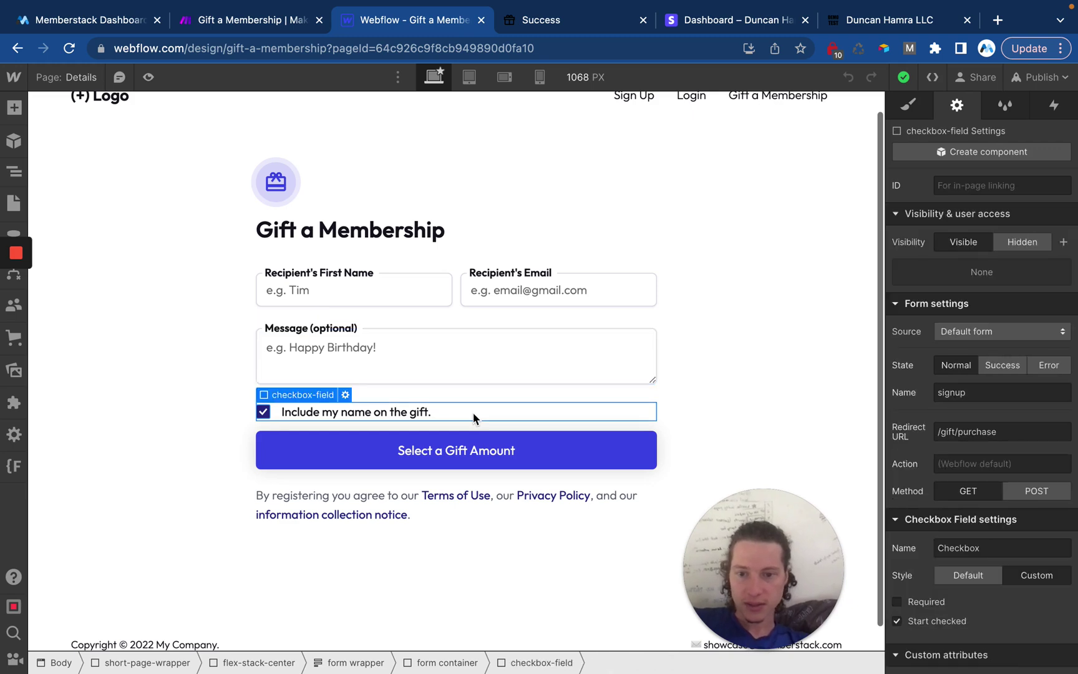
left_click(168, 396)
left_click(340, 328)
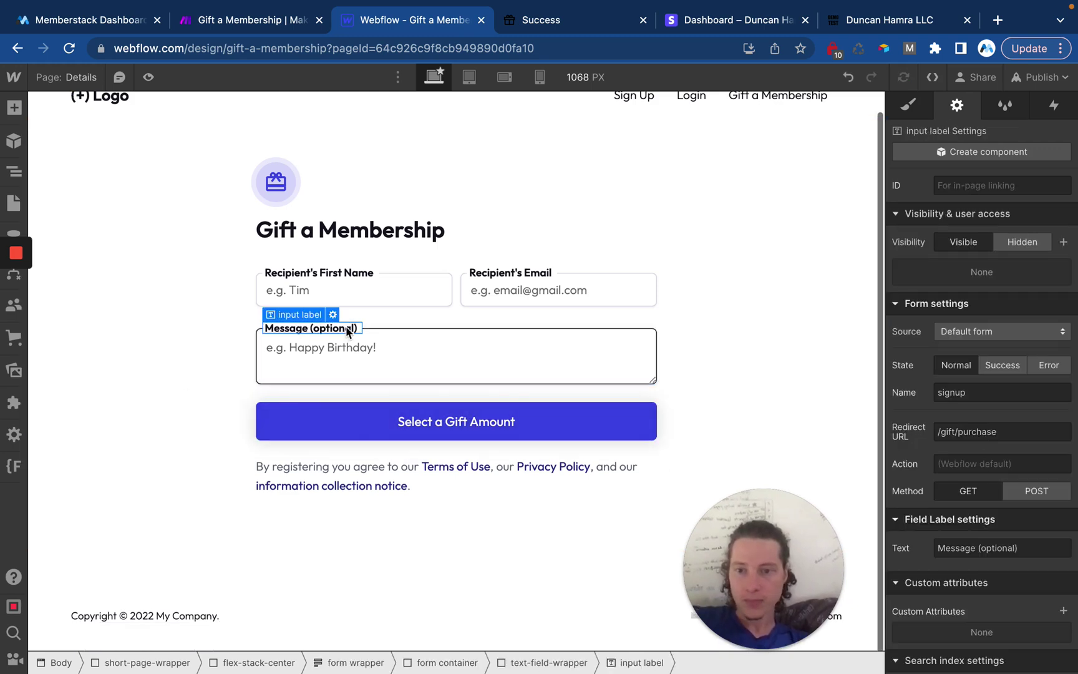
double_click(340, 328)
left_click_drag(359, 329, 309, 329)
key("BackSpace")
key("Escape")
Inspect the settings of the Message, Recipient's Email and Recipient's First Name fields.
left_click(344, 373)
left_click(343, 373)
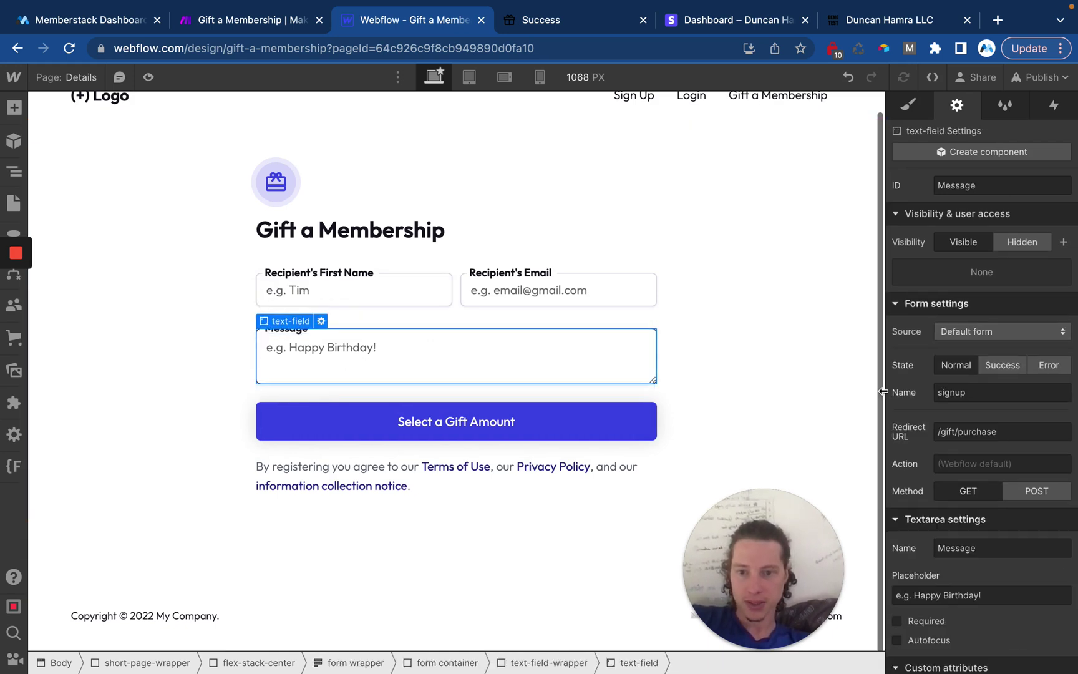
scroll(967, 499, "down", 4)
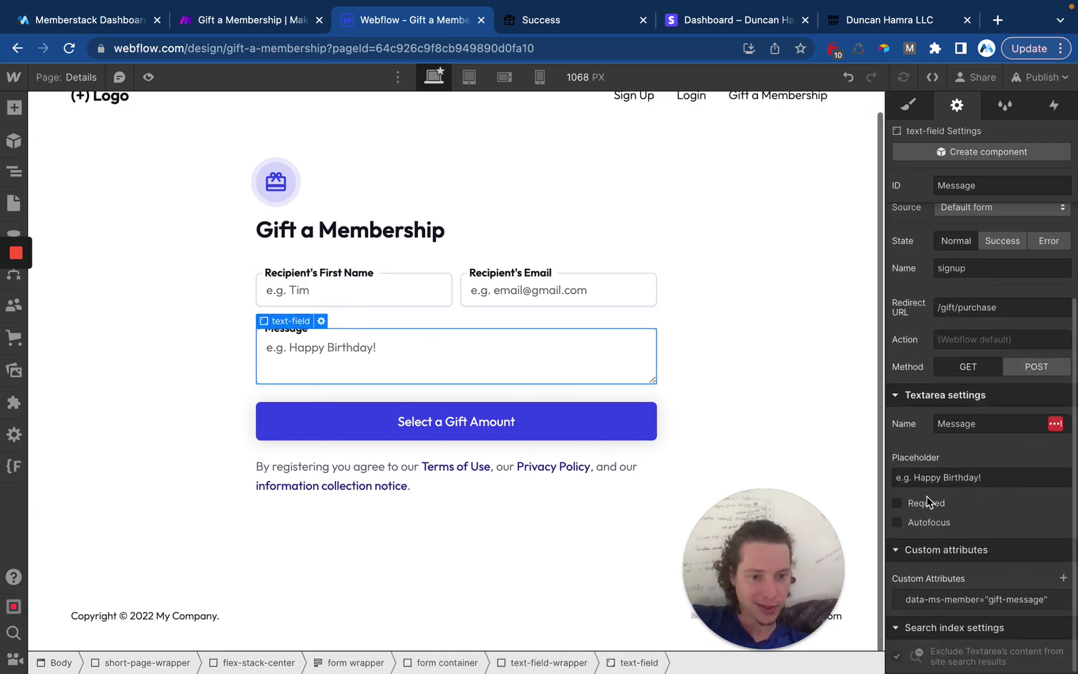
left_click(576, 303)
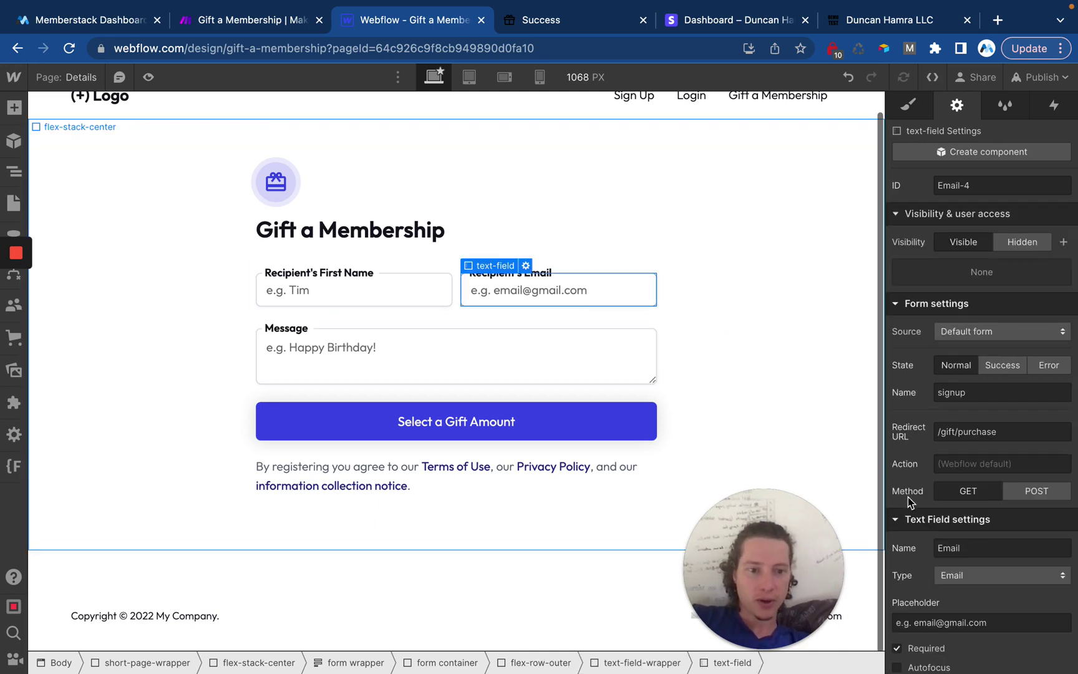
scroll(908, 497, "down", 5)
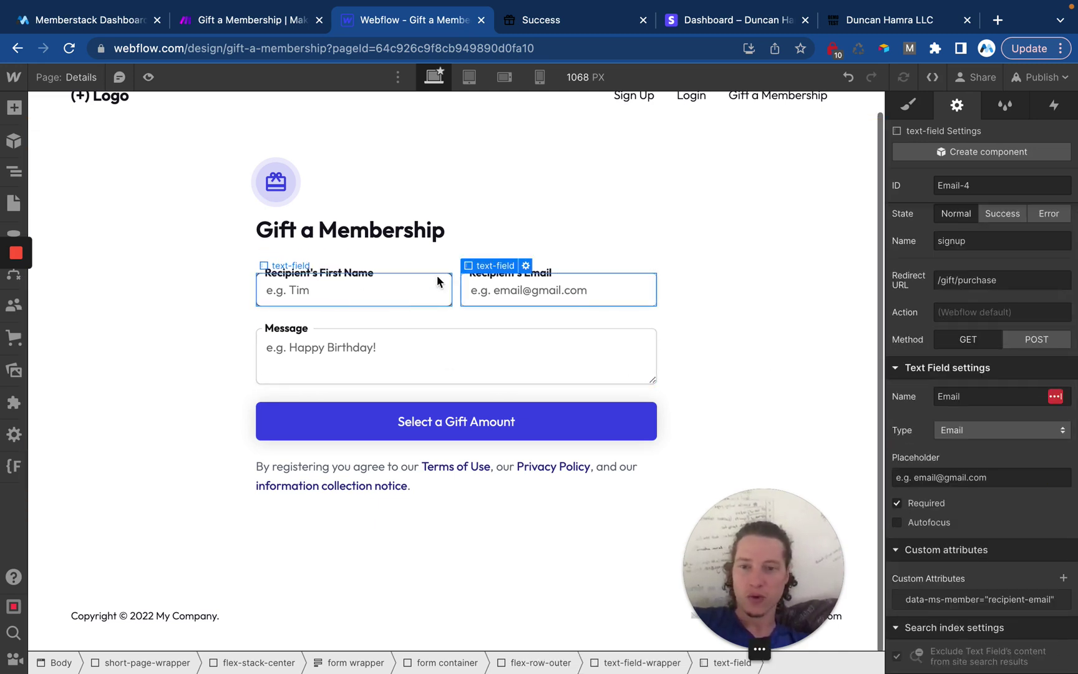
left_click(349, 292)
scroll(674, 353, "down", 1)
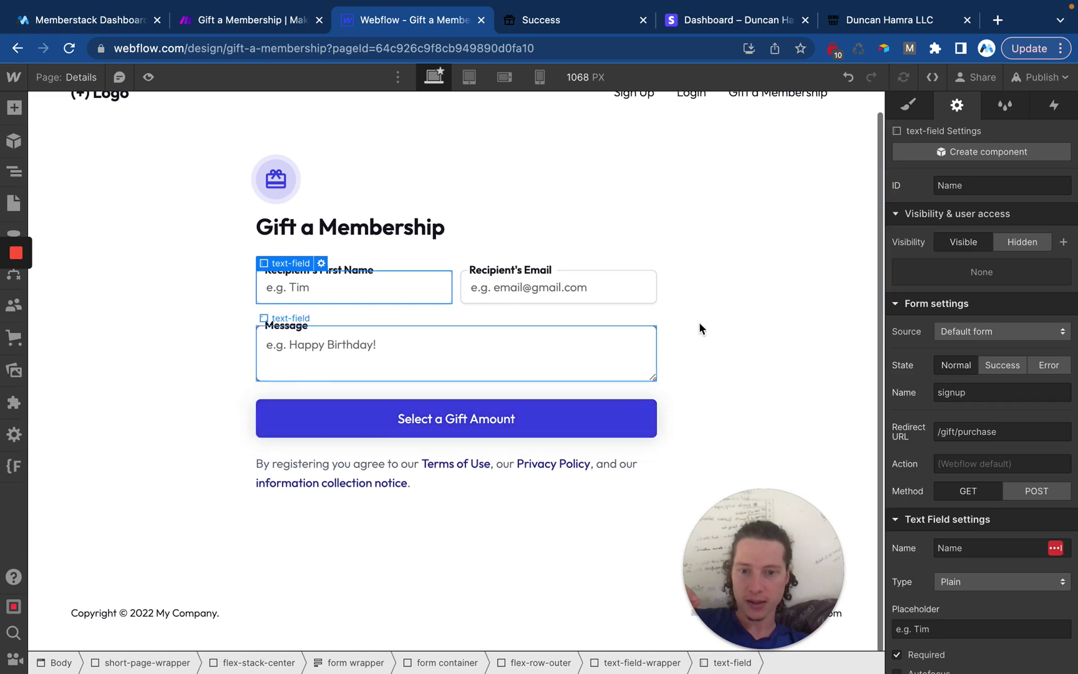
left_click(772, 217)
scroll(420, 304, "up", 2)
left_click(412, 309)
left_click(556, 311)
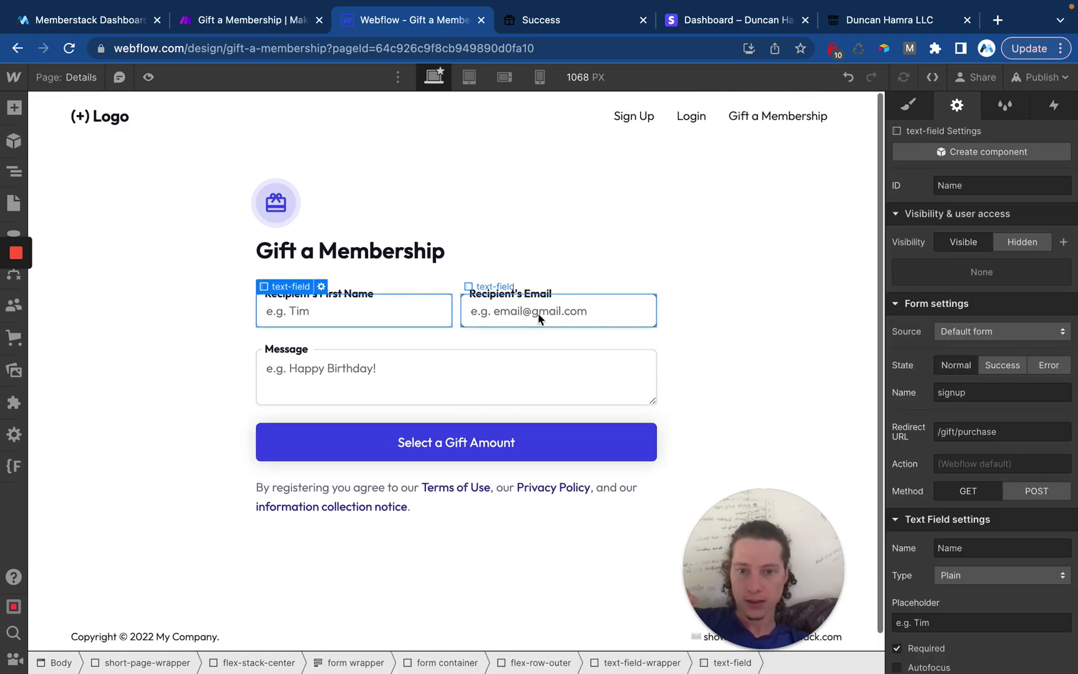
left_click(398, 383)
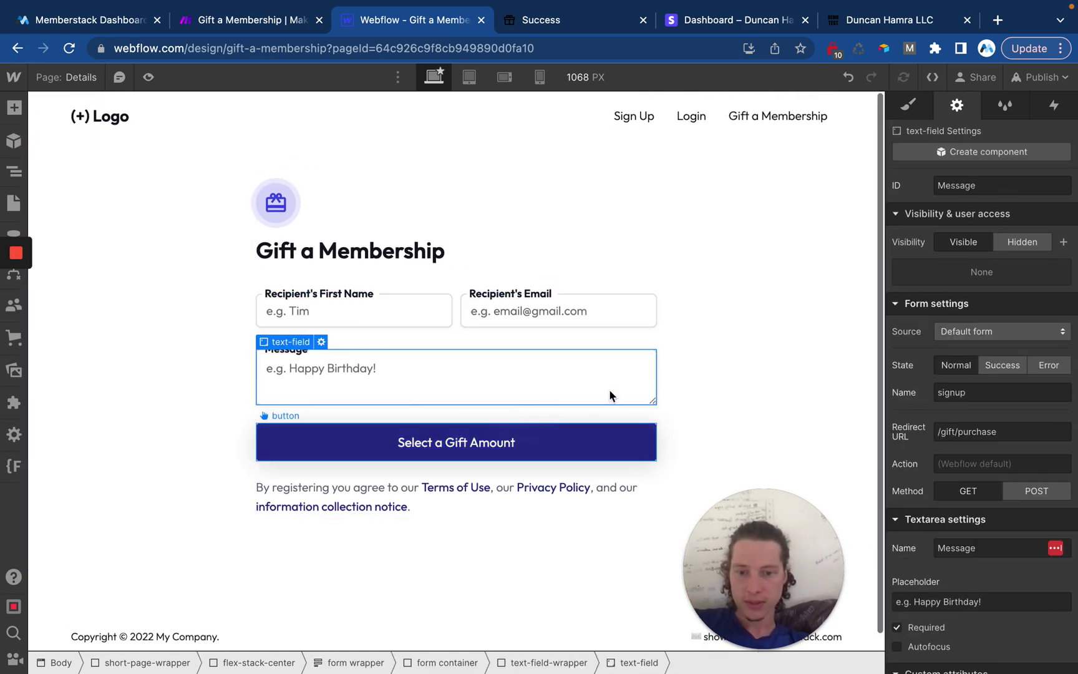
left_click(578, 340)
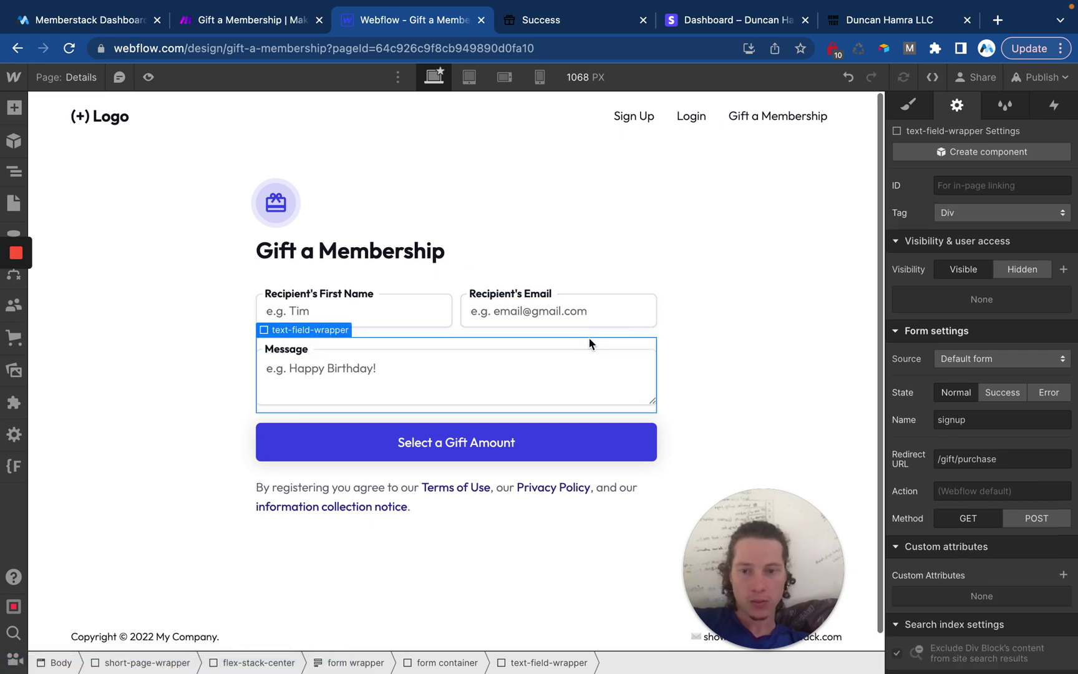
scroll(1031, 351, "down", 2)
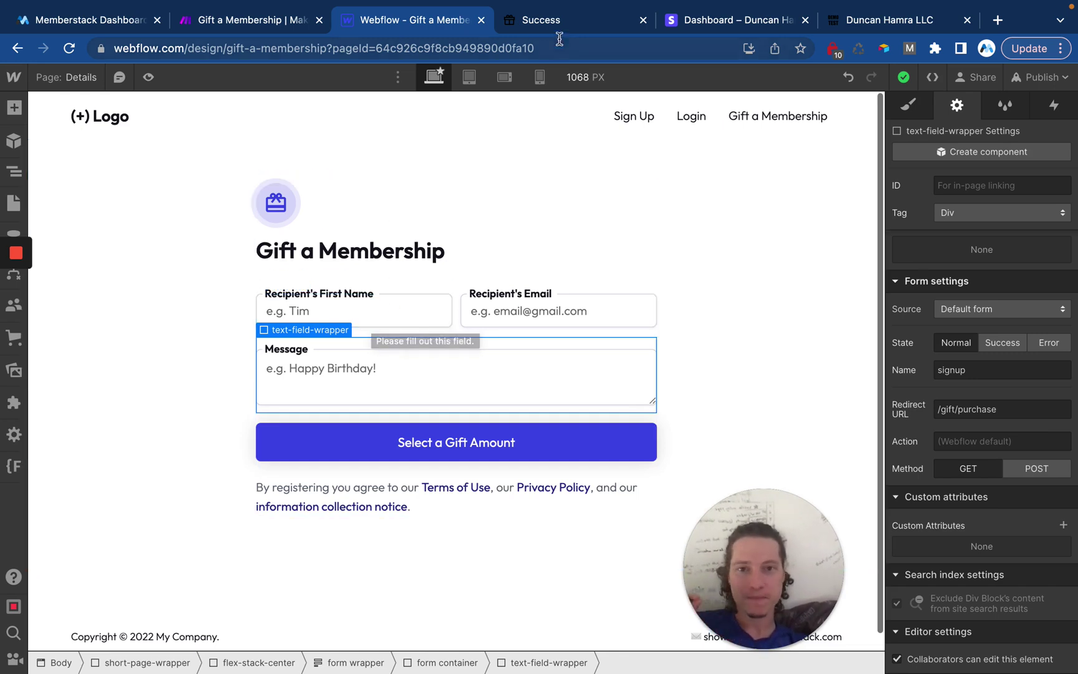
On the Purchase page, inspect the $25 for 1 month option's data-ms-price:add price id.
left_click(67, 76)
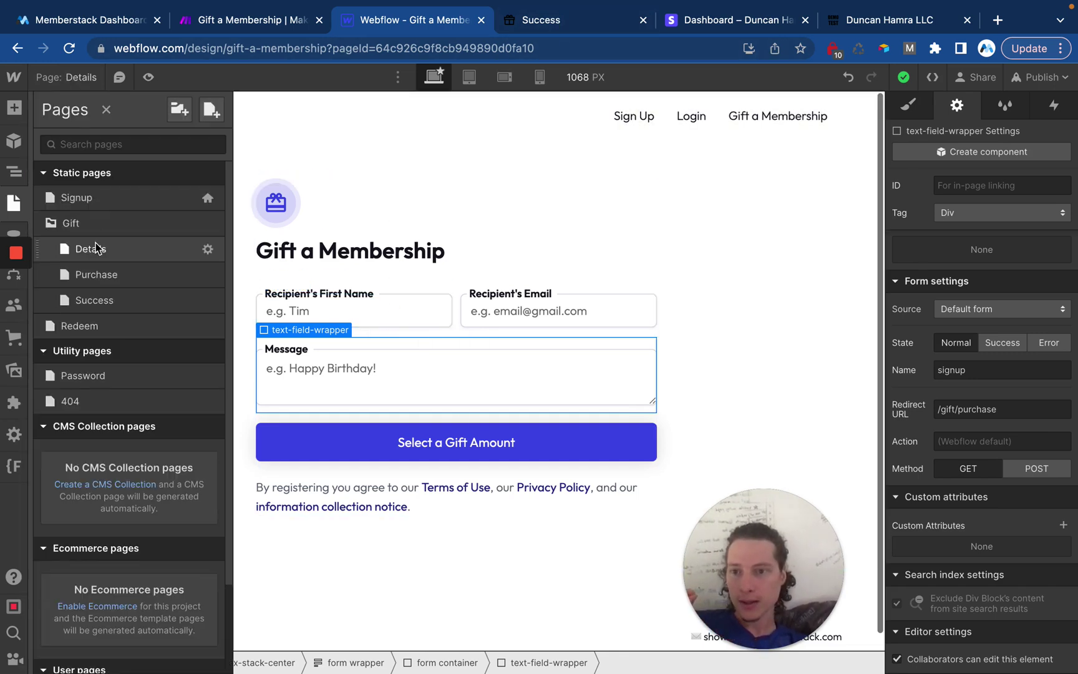
left_click(101, 275)
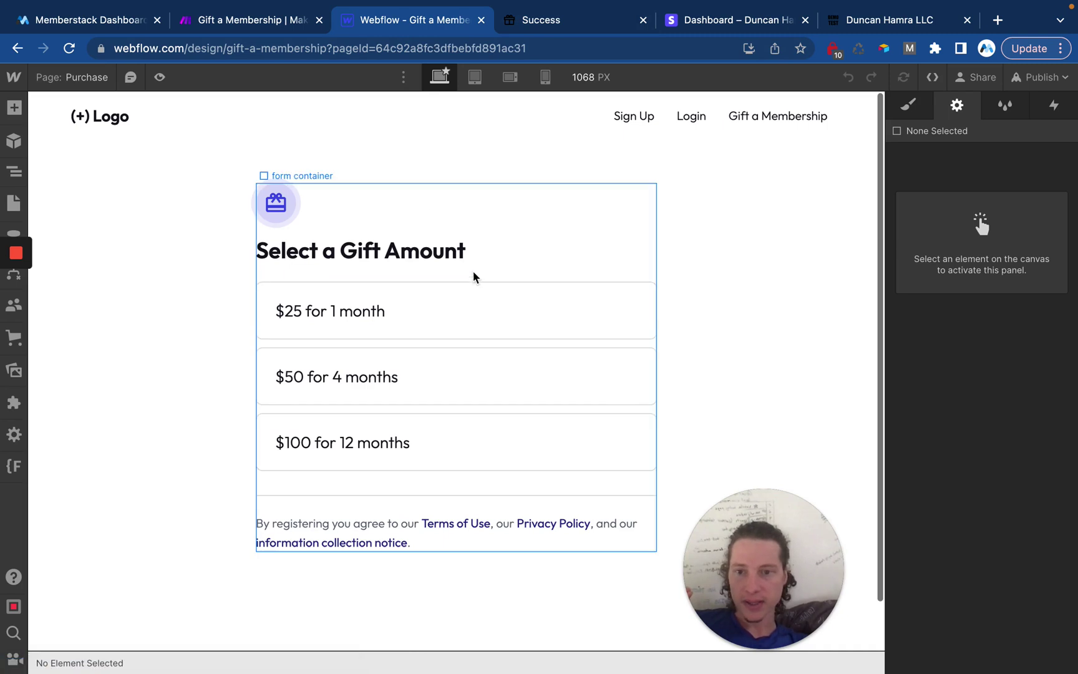
left_click(567, 301)
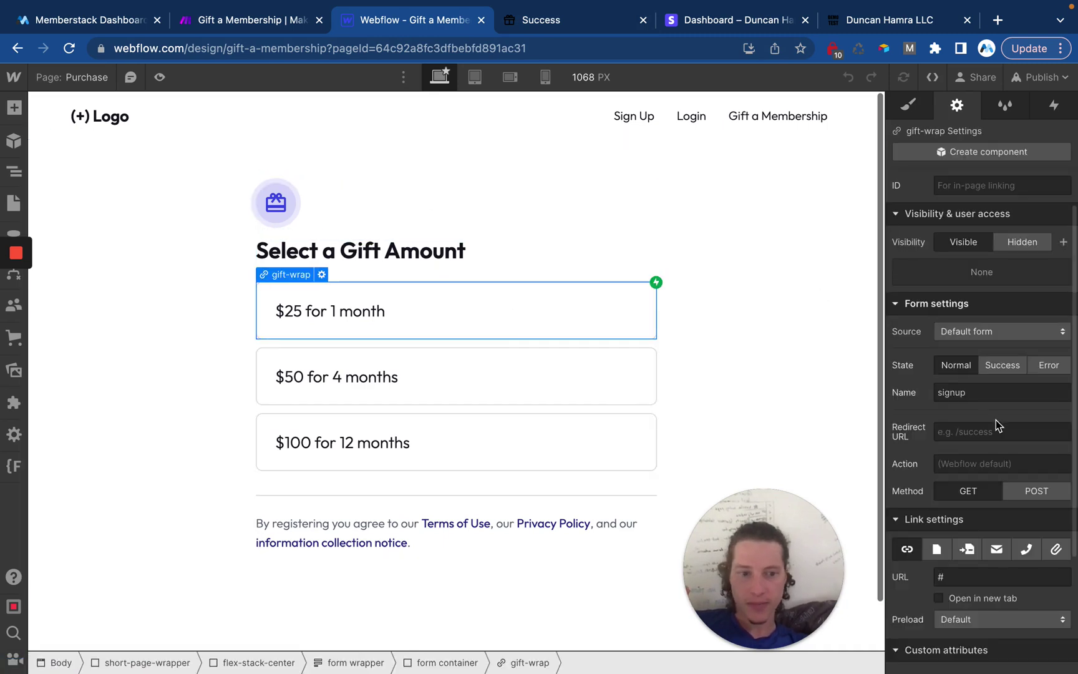
scroll(996, 421, "down", 3)
left_click(1010, 546)
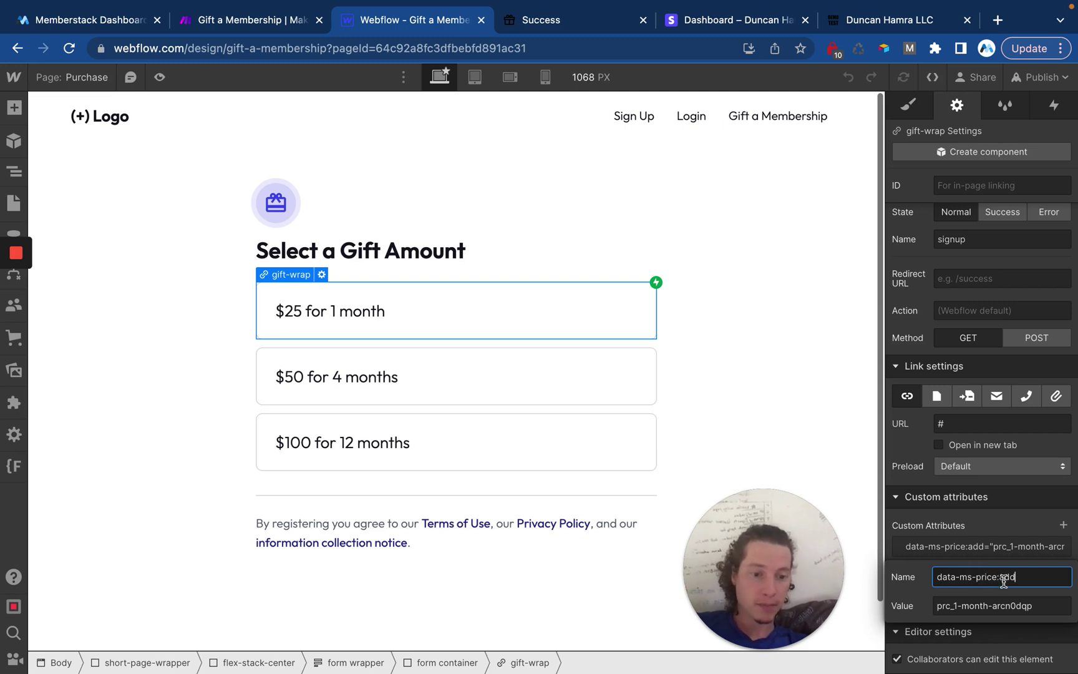
triple_click(955, 605)
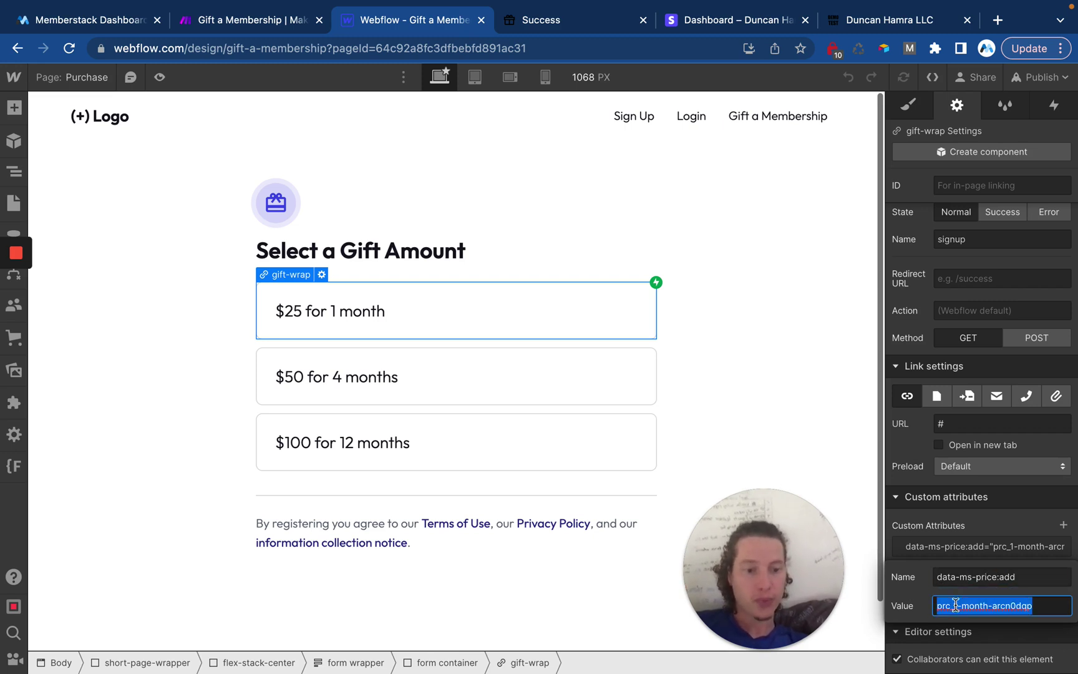
Check the $50 for 4 months and $100 for 12 months options, then view the gift Success page.
left_click(536, 371)
left_click(547, 442)
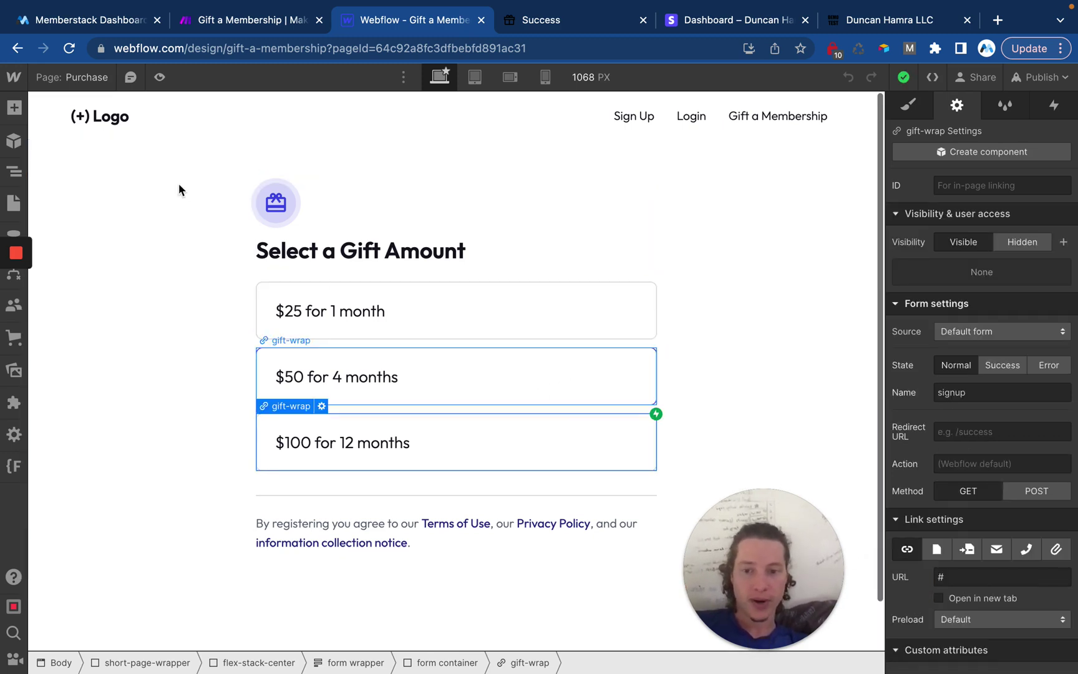
left_click(78, 76)
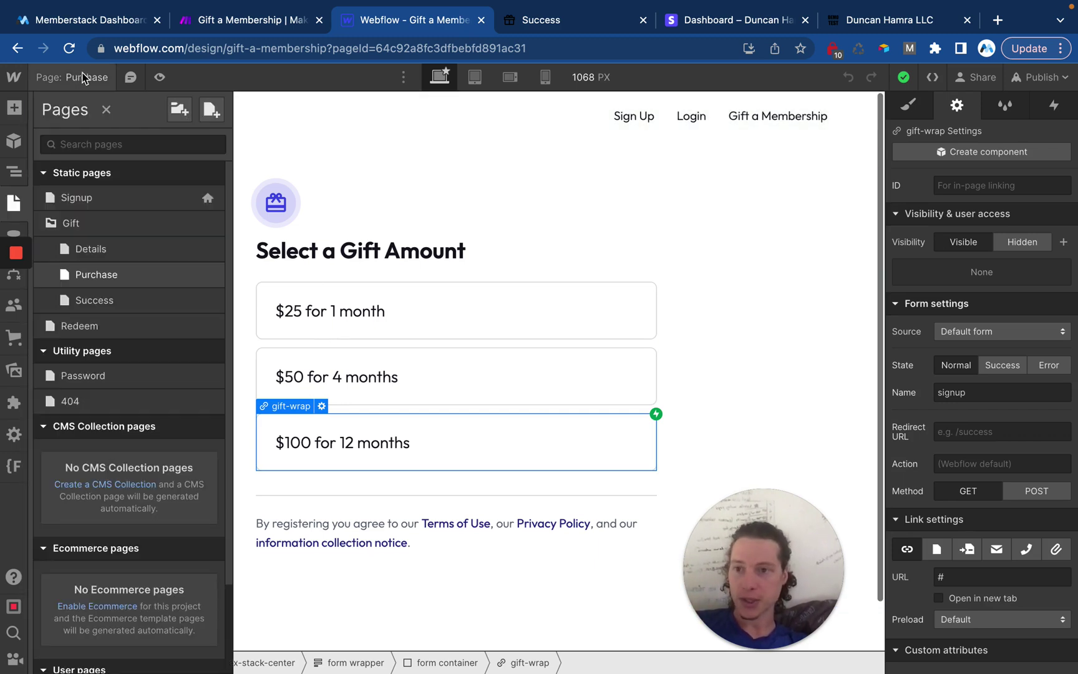
left_click(123, 300)
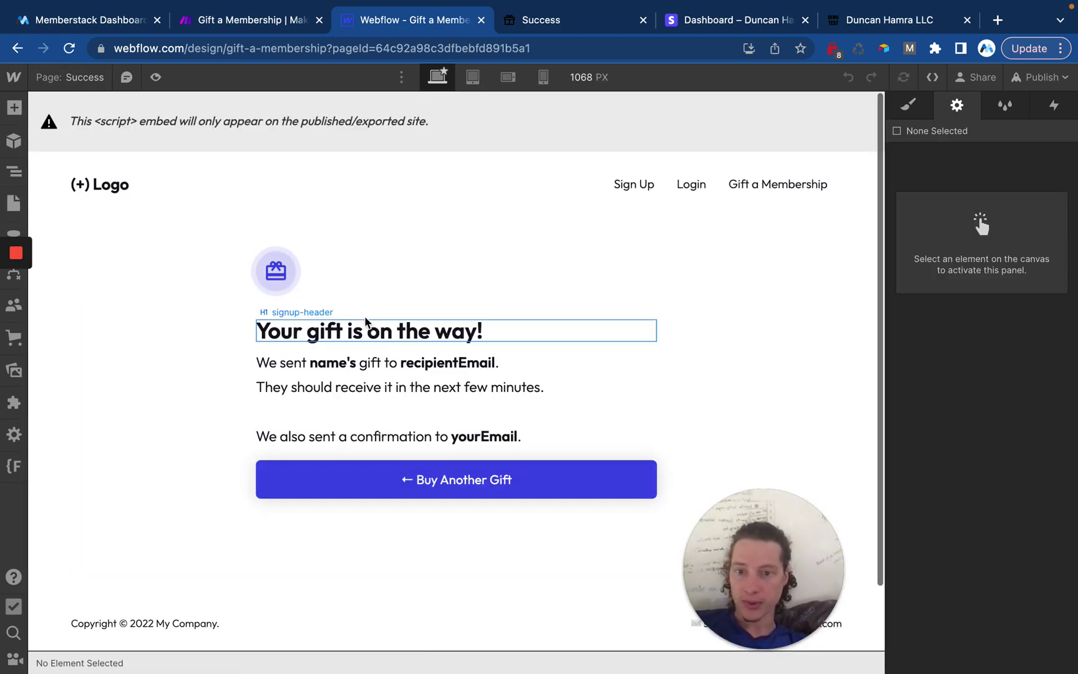
left_click(328, 363)
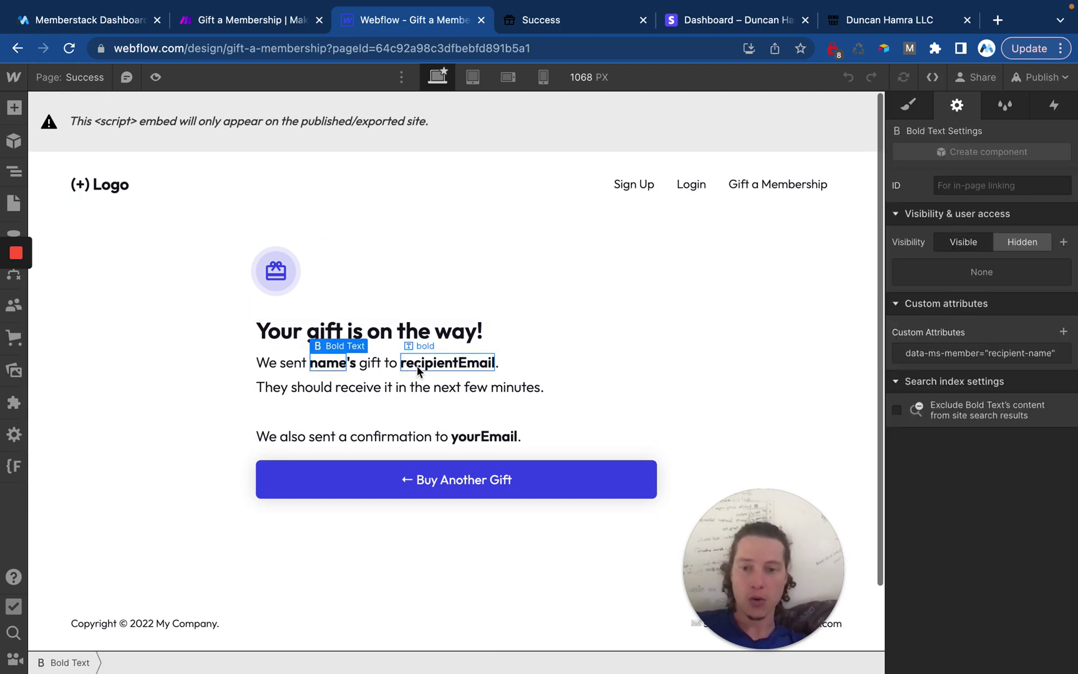
left_click(449, 364)
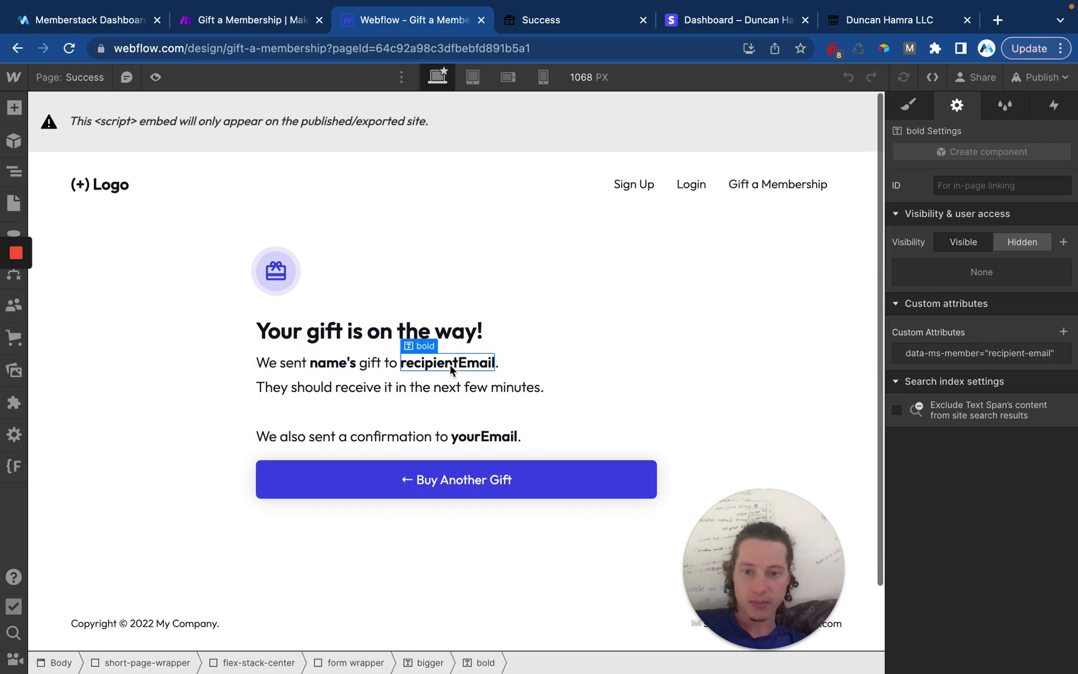
left_click(476, 439)
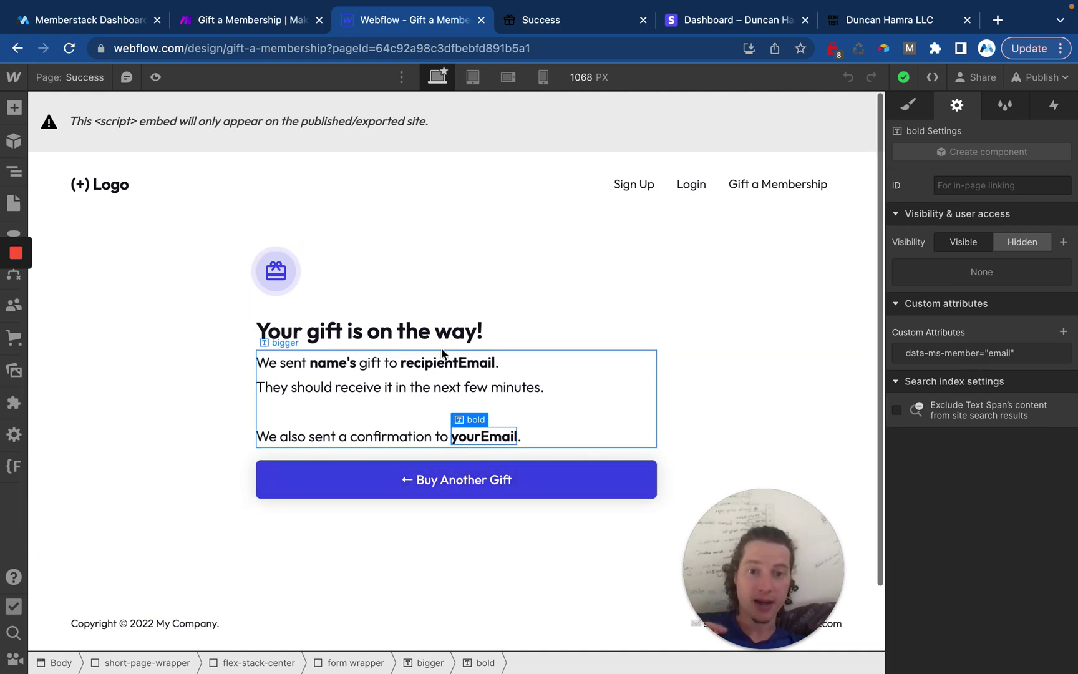
Look over the Webflow Redeem page, then return to Make's Gift a Membership scenario.
left_click(94, 76)
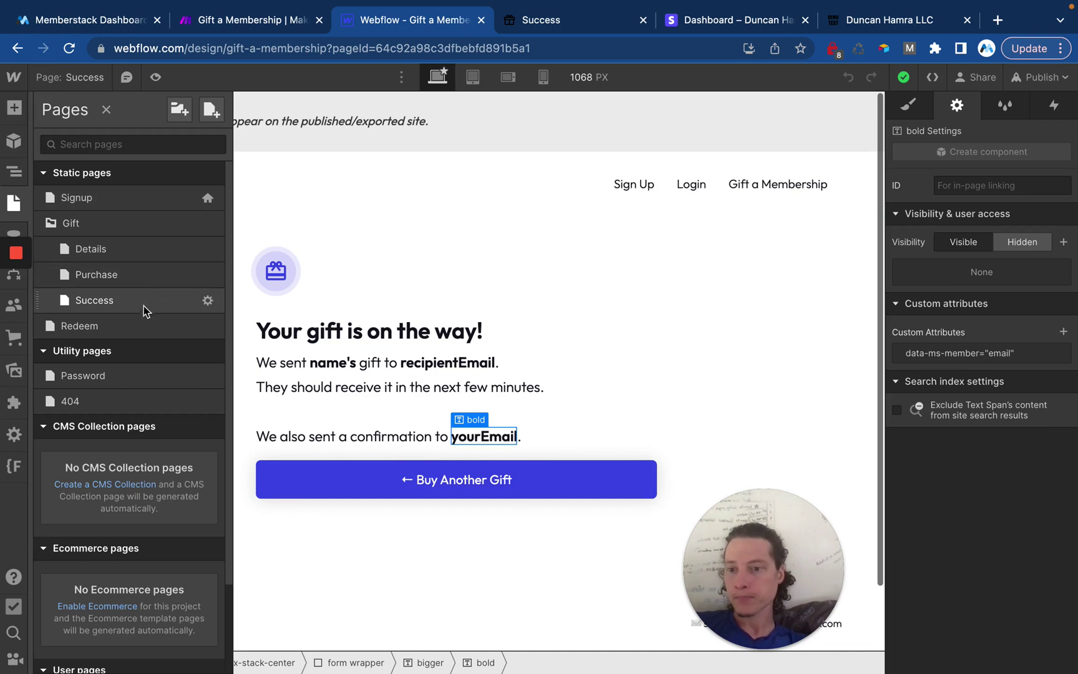
left_click(120, 332)
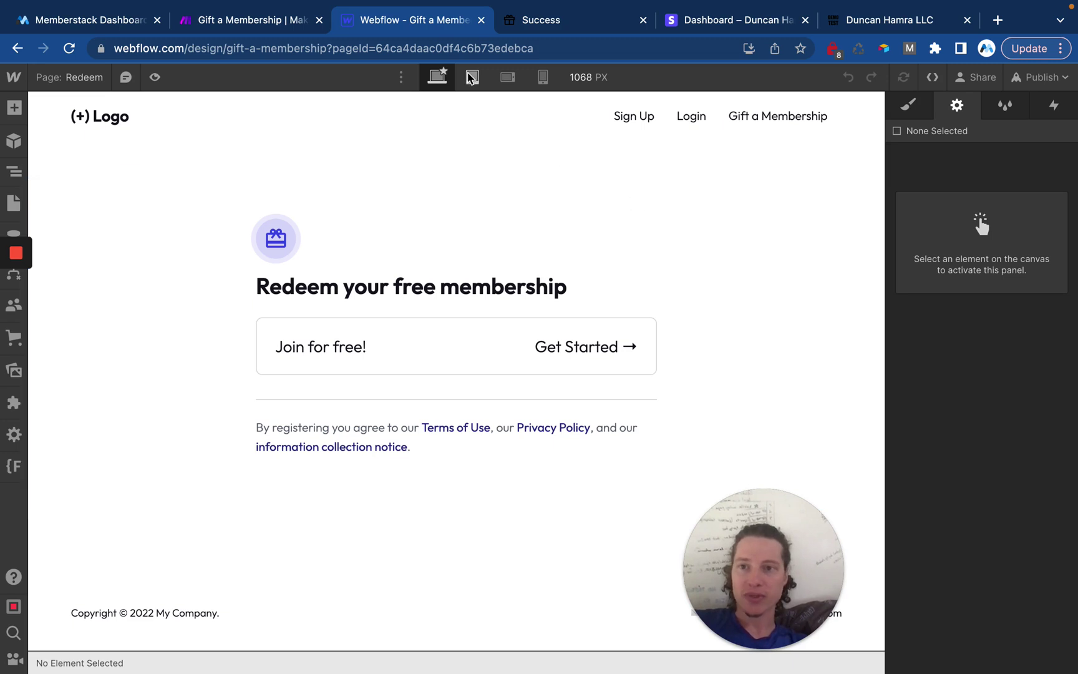
left_click(585, 28)
left_click(232, 23)
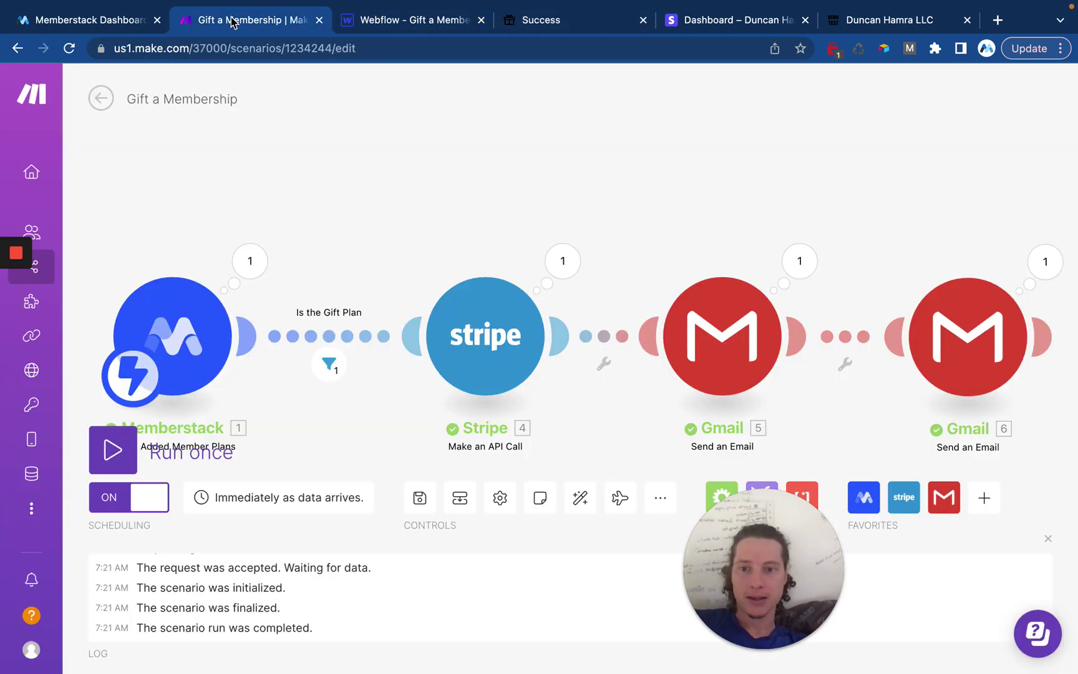